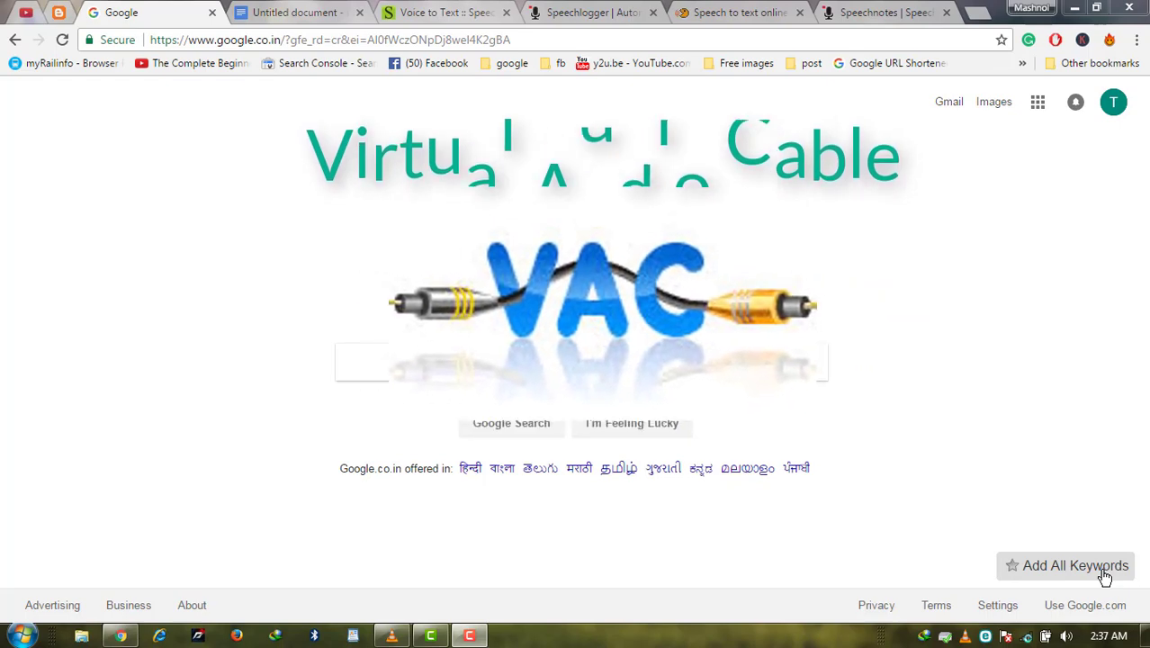
Step: Search Google for 'virtual audio cable'
left_click(509, 358)
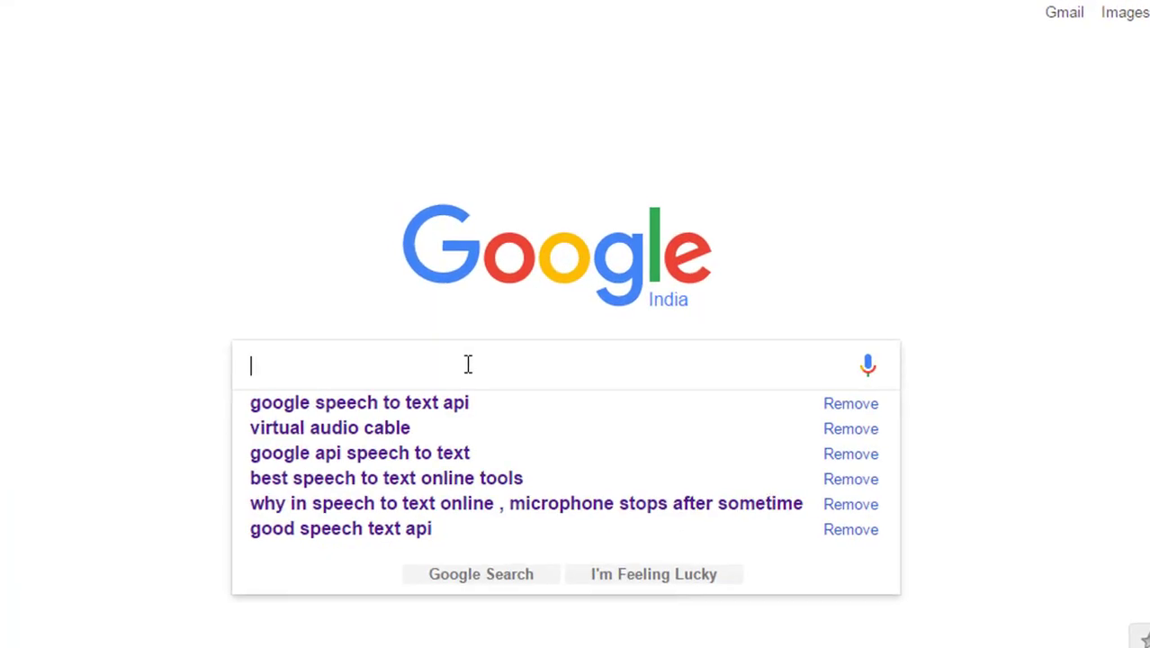
type("virtual Adu")
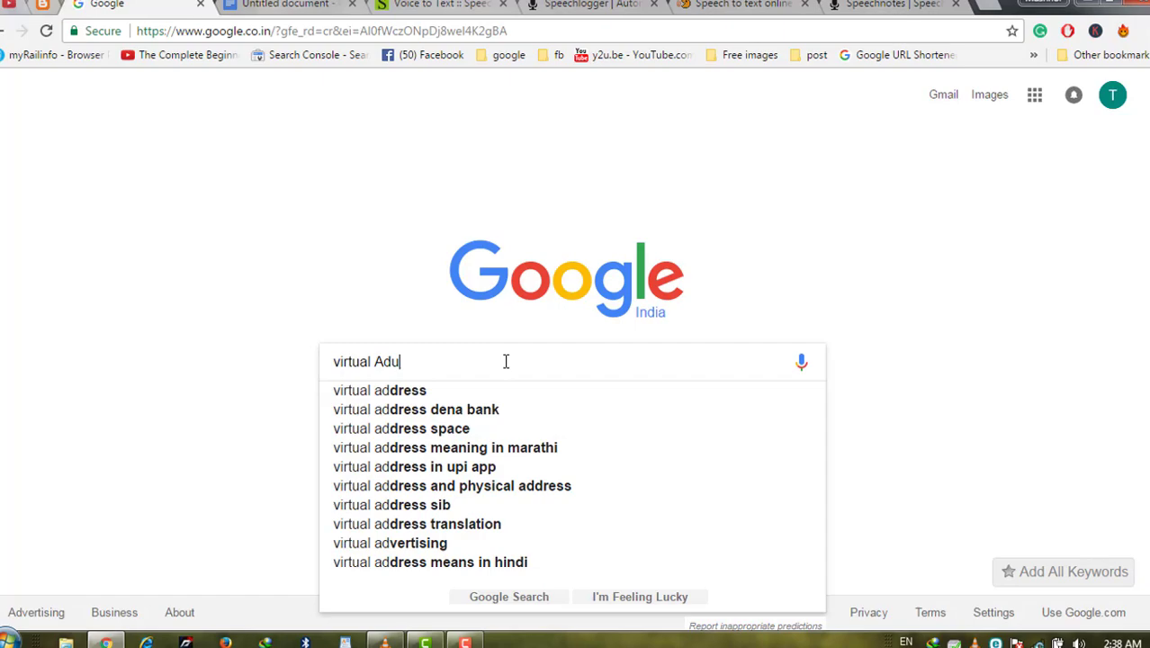
key("BackSpace")
type("u")
key("Down")
key("Return")
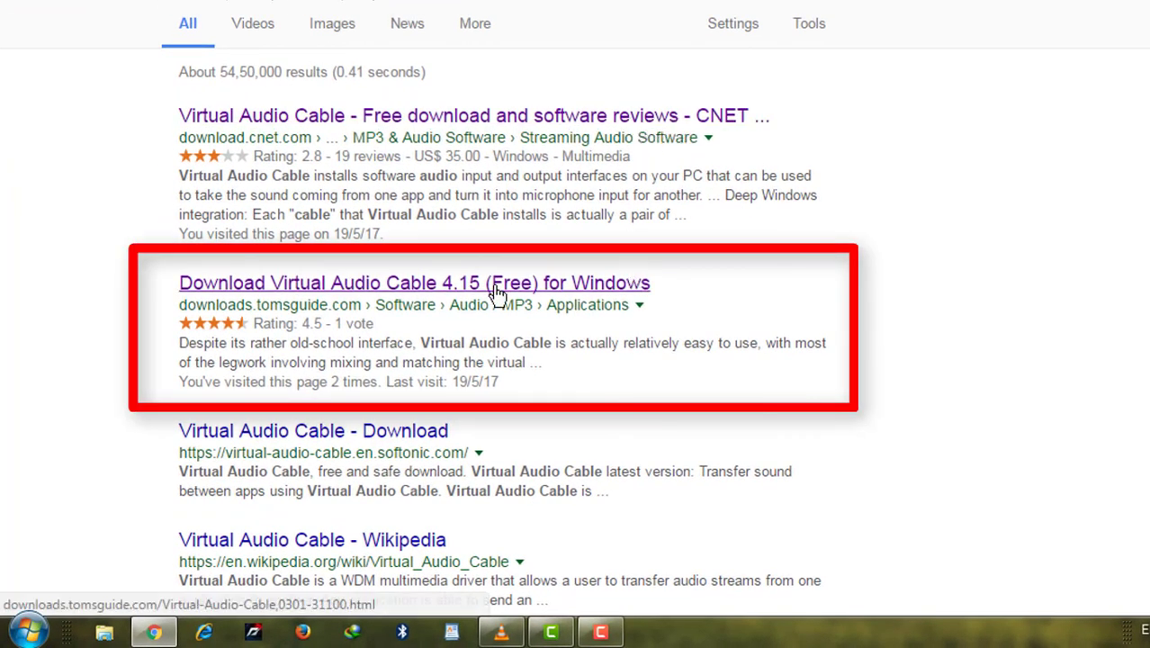
Step: Download Virtual Audio Cable as vac415_3.zip from Tom's Guide and dismiss the completion notice
left_click(508, 287)
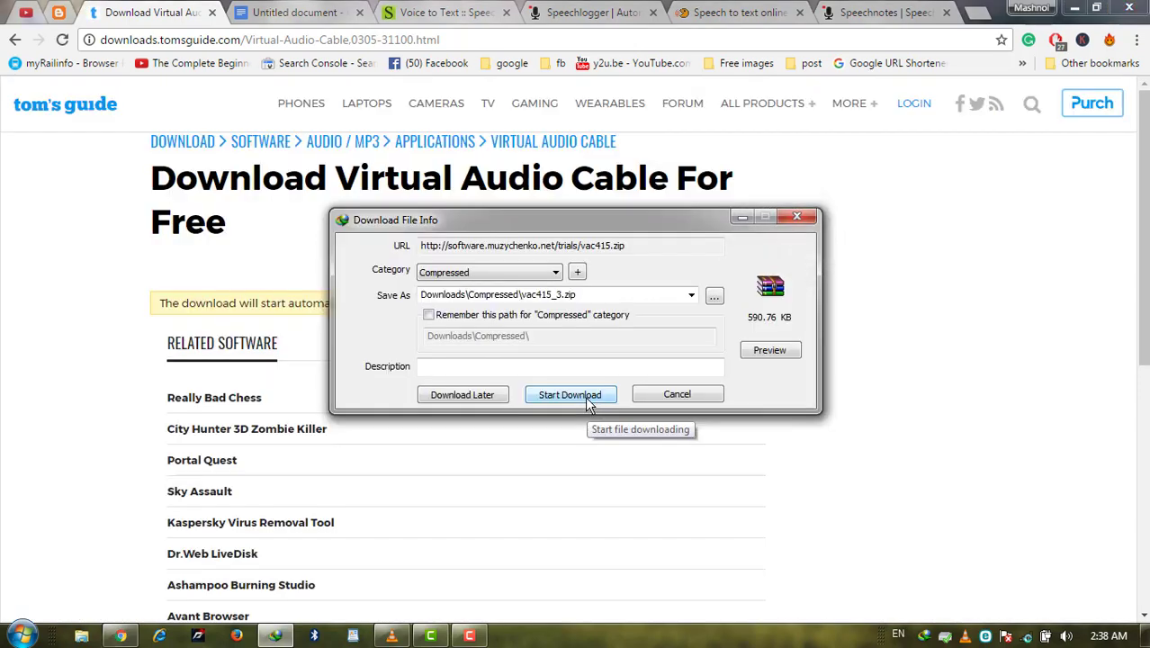
left_click(585, 396)
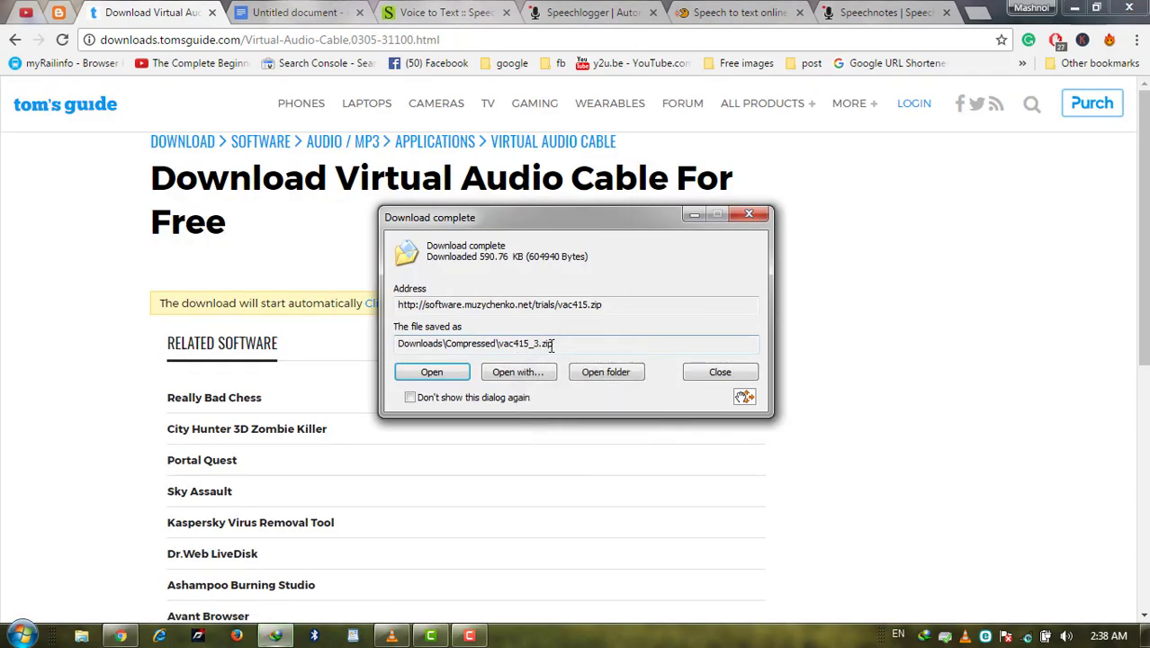
left_click(693, 216)
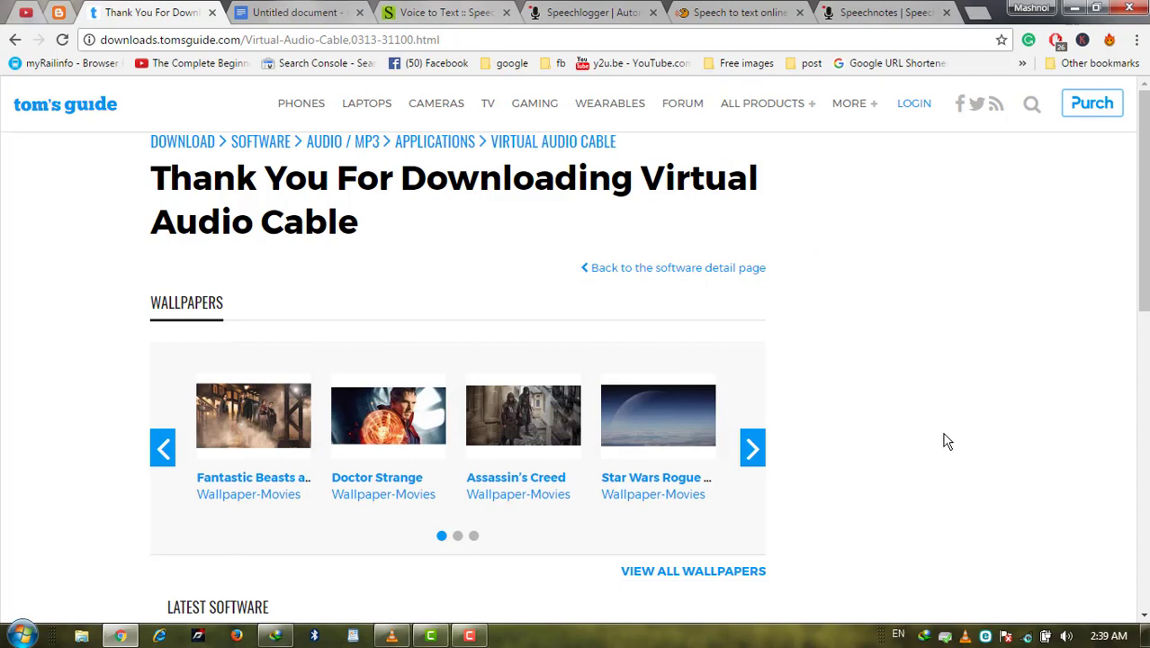
Step: Open the Playback devices list from the tray volume icon and scroll to Line 1
mouse_move(1062, 640)
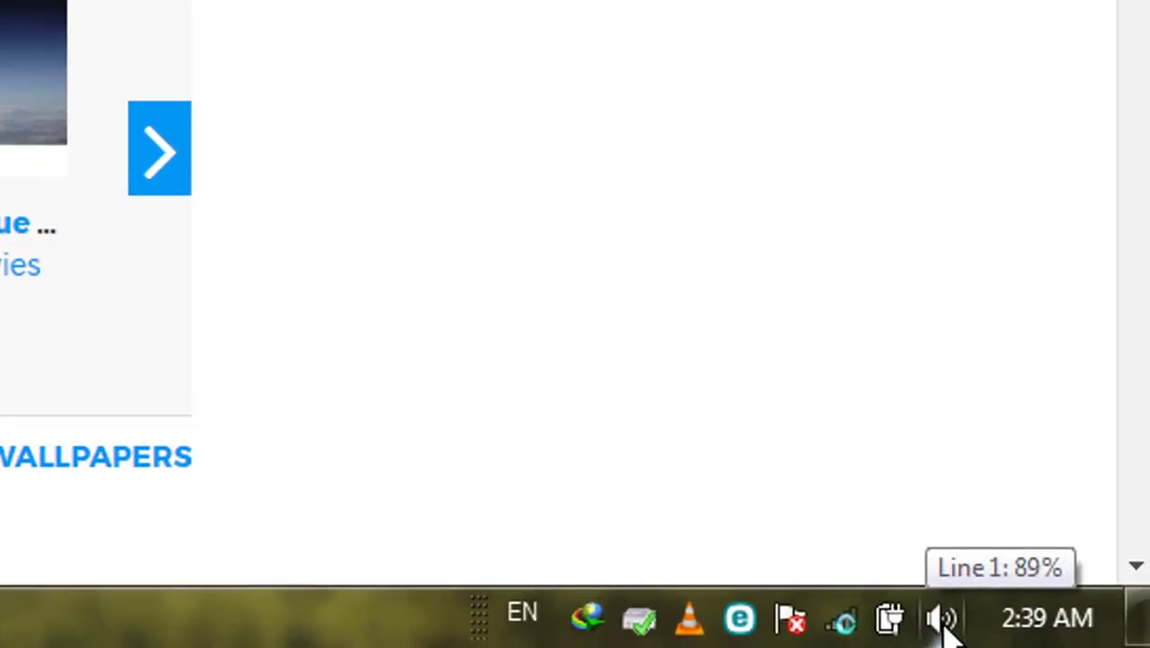
right_click(945, 625)
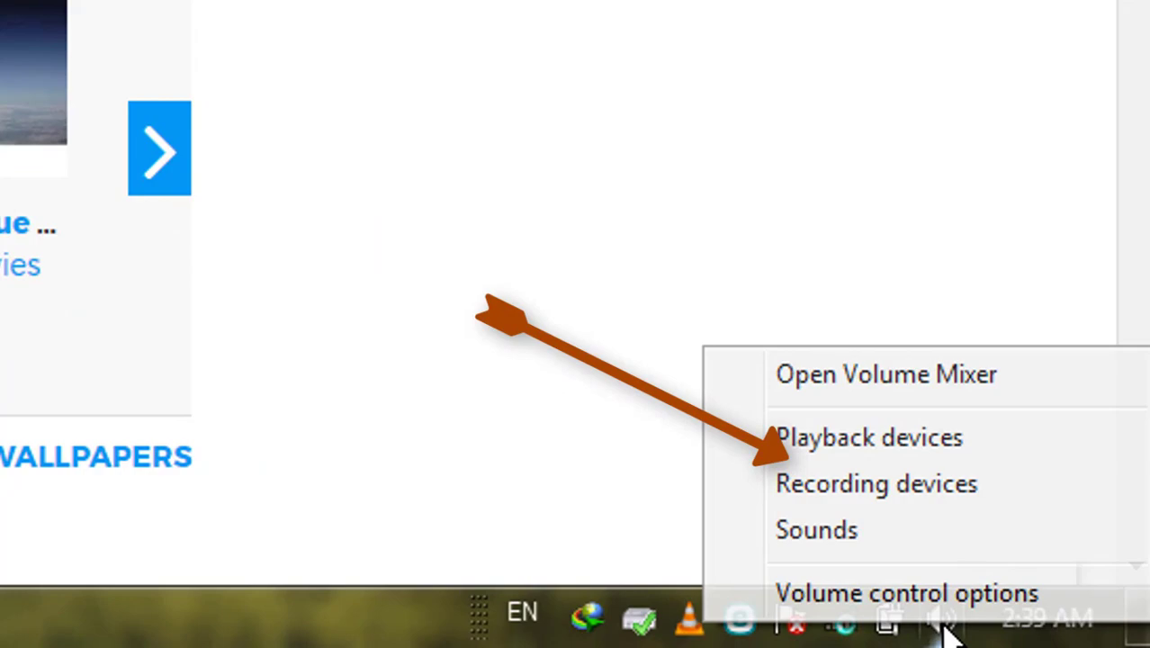
left_click(939, 462)
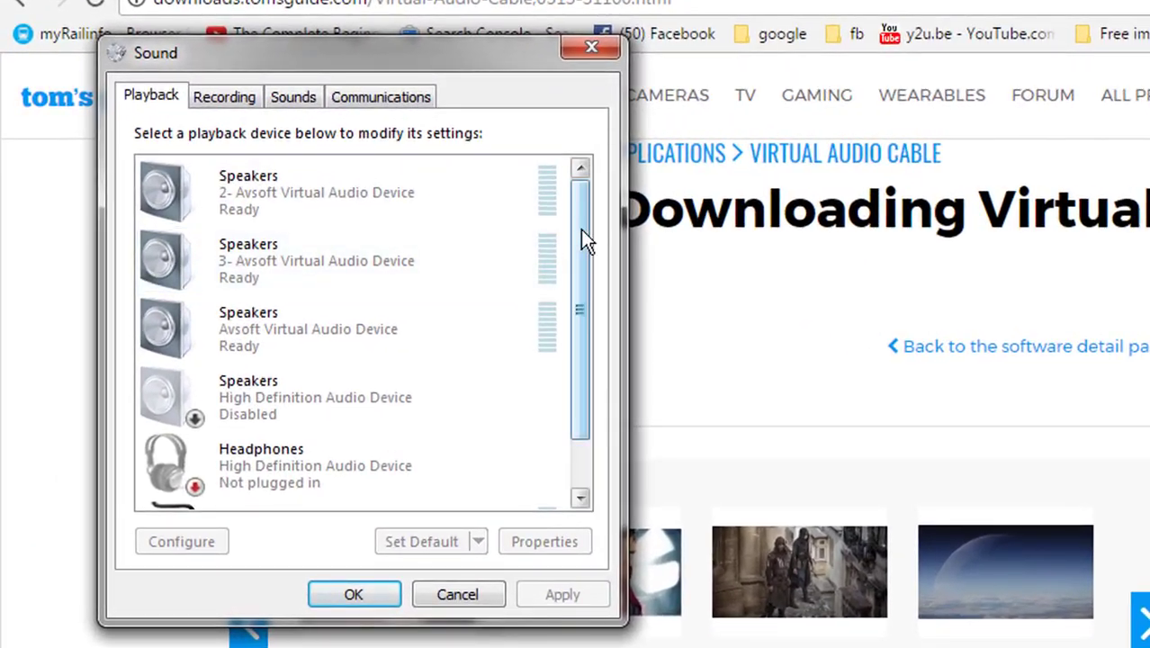
left_click_drag(581, 230, 577, 342)
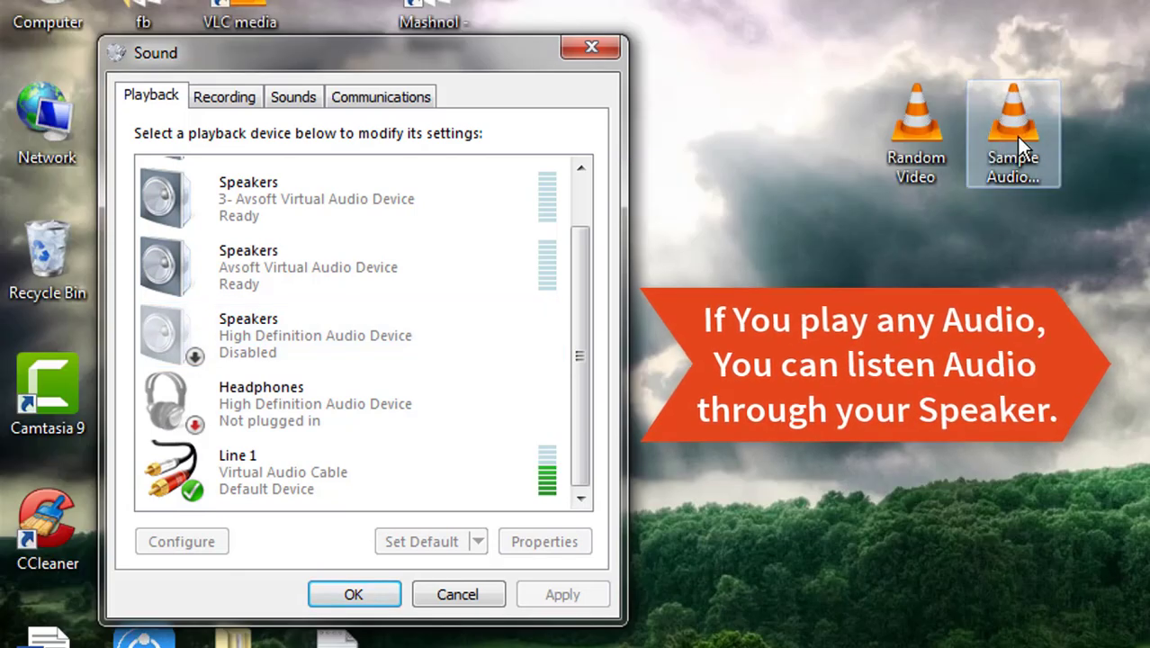
Step: Select the Sample Audio Tutorial file, then bring up options for the disabled Speakers device
left_click(1016, 136)
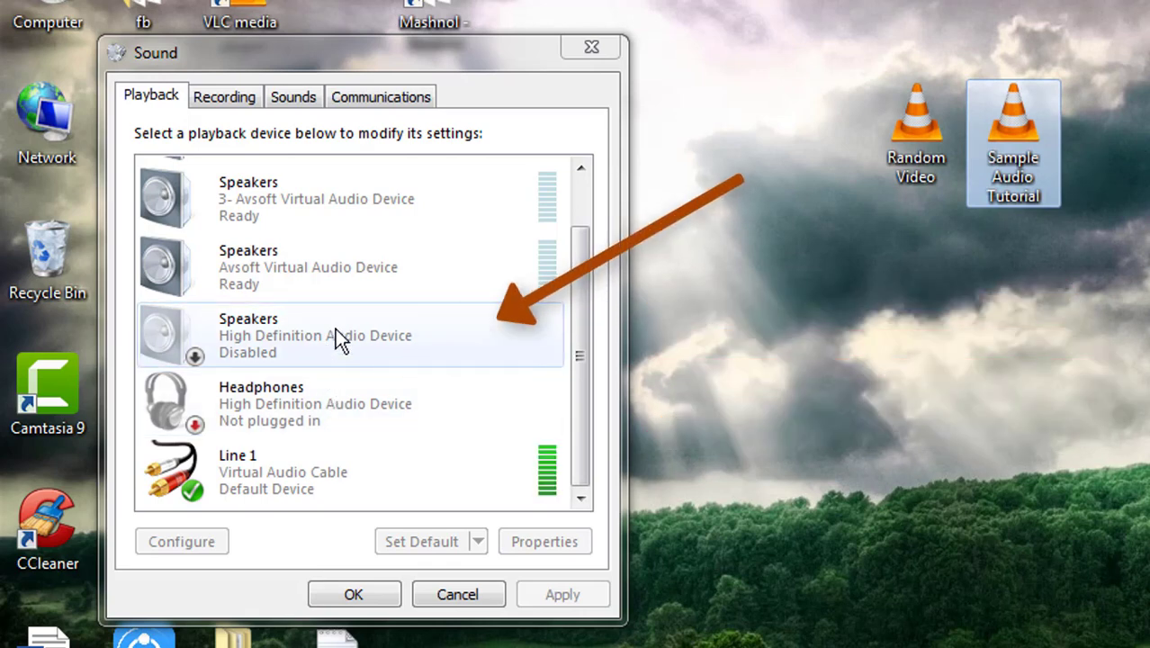
left_click(335, 328)
right_click(335, 329)
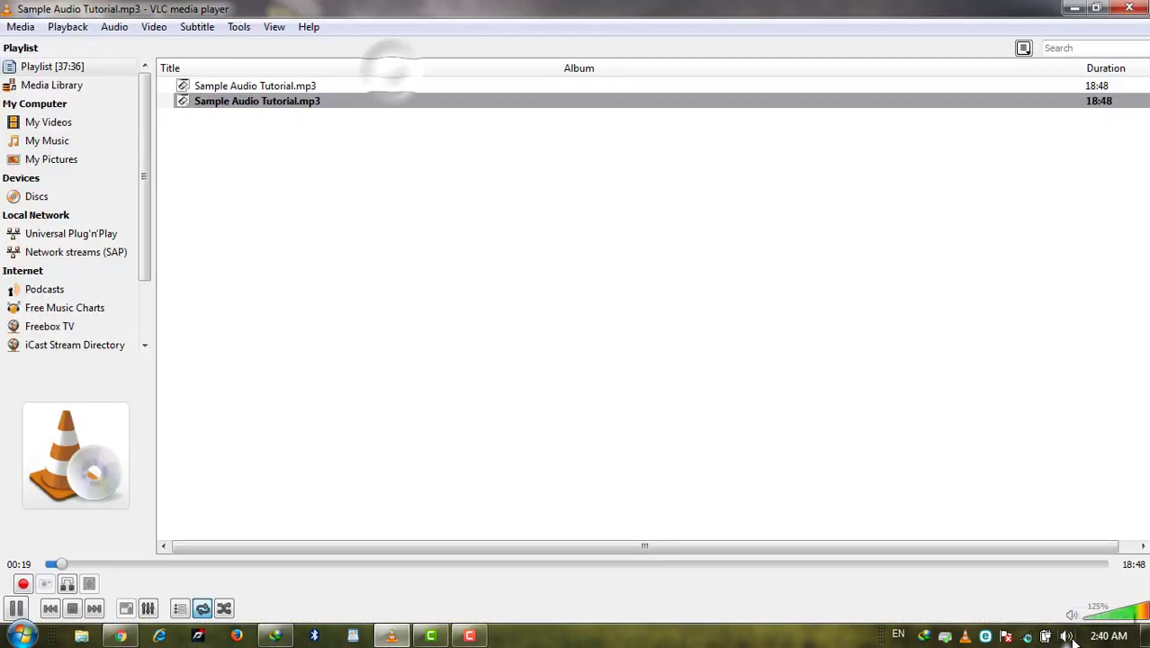
Step: Check Playback devices while VLC plays through Line 1, then close Sound and return to Chrome
right_click(1064, 635)
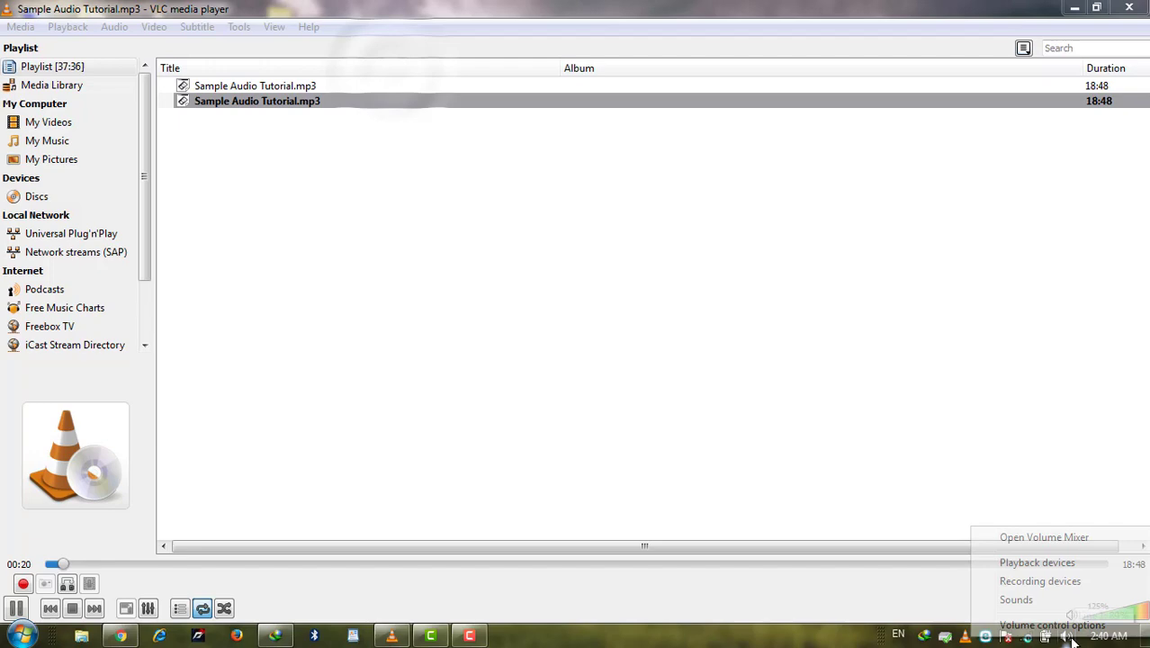
left_click(1037, 563)
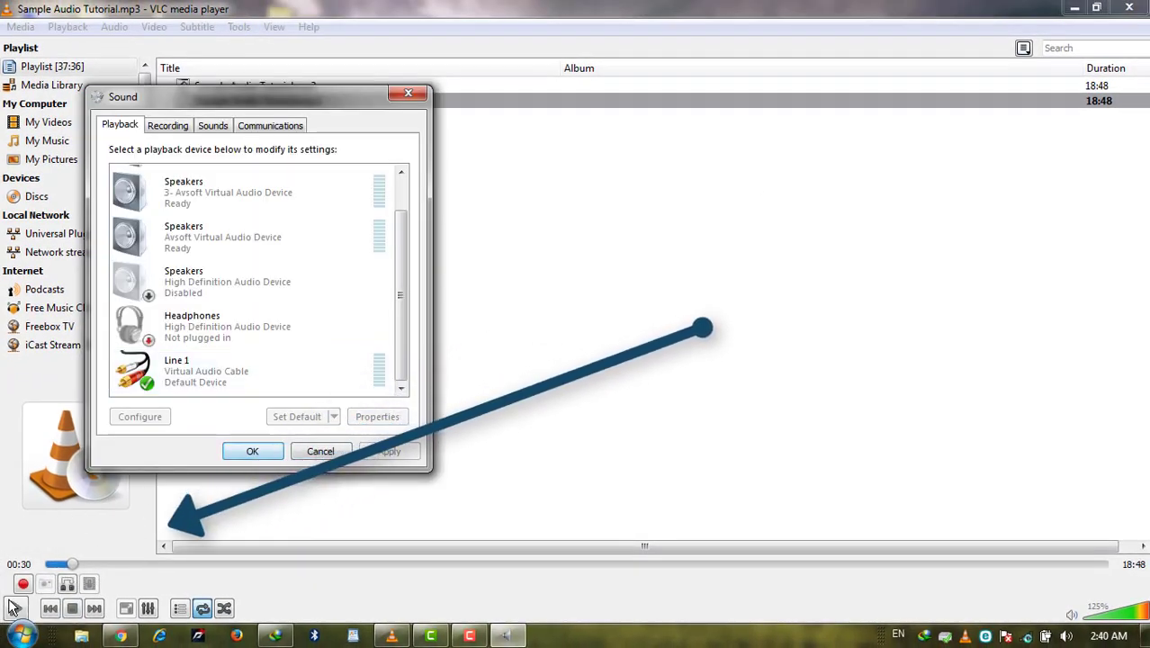
left_click(506, 637)
left_click(507, 636)
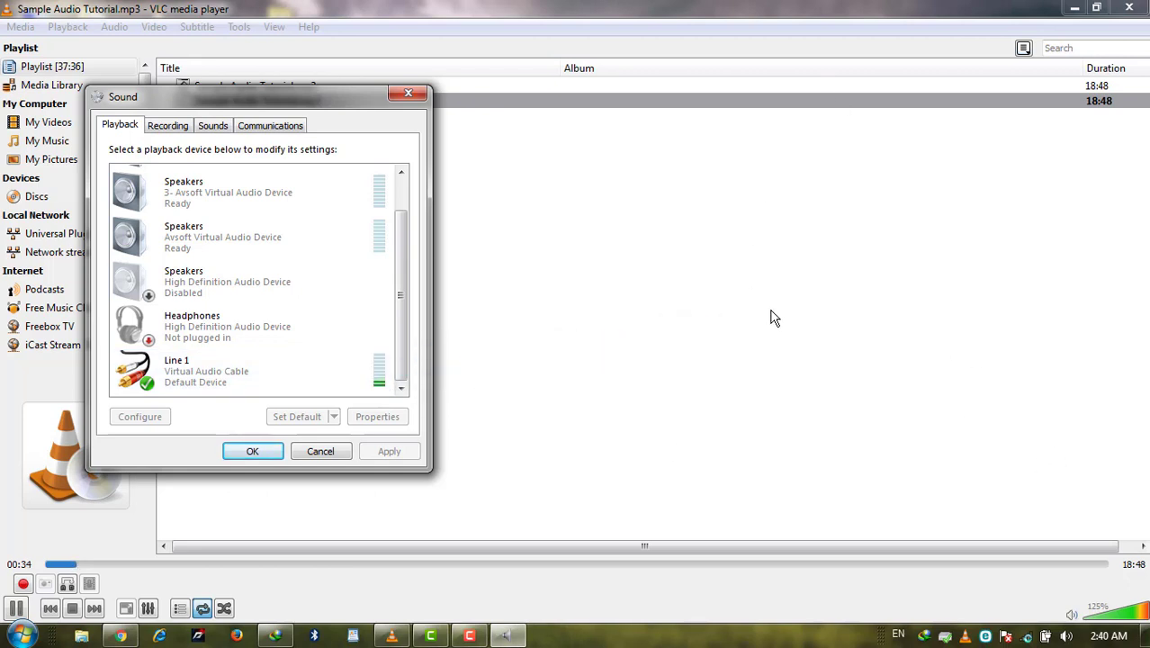
left_click(409, 94)
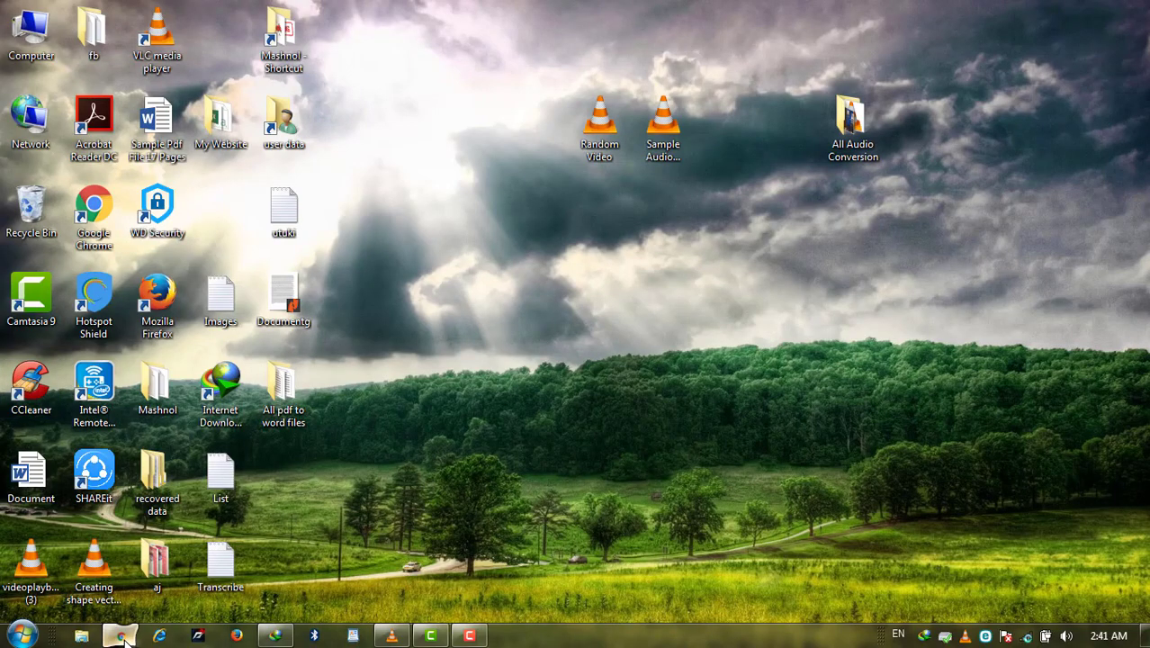
left_click(121, 636)
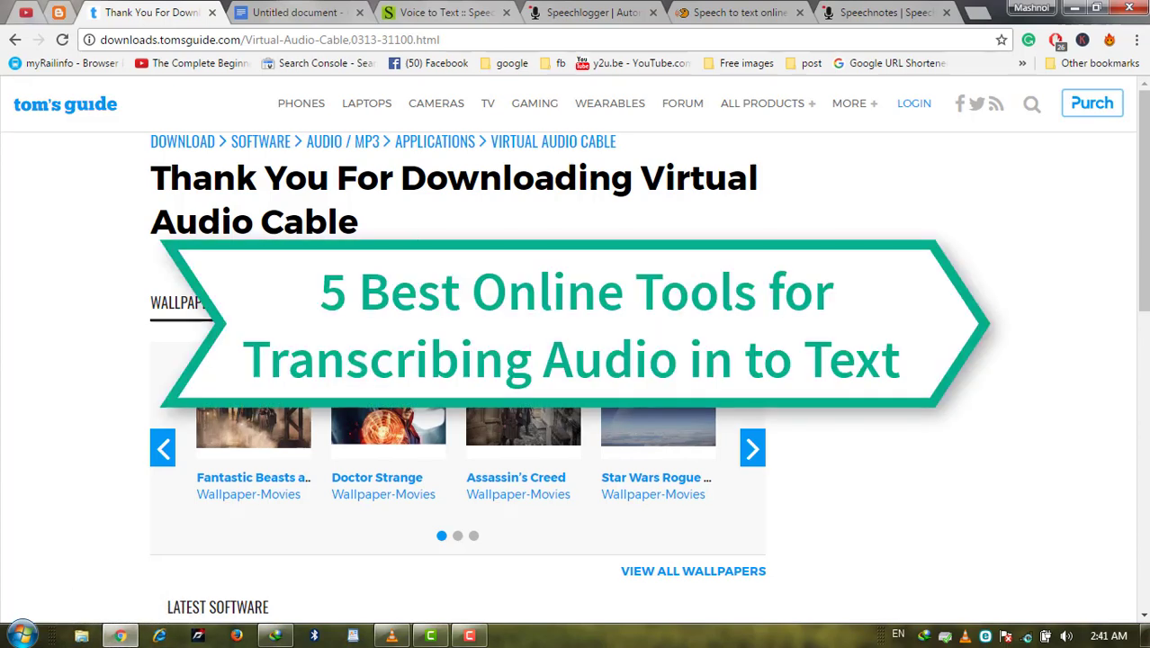
Step: Turn on Voice typing from the Tools menu in the Untitled Google Doc
left_click(257, 9)
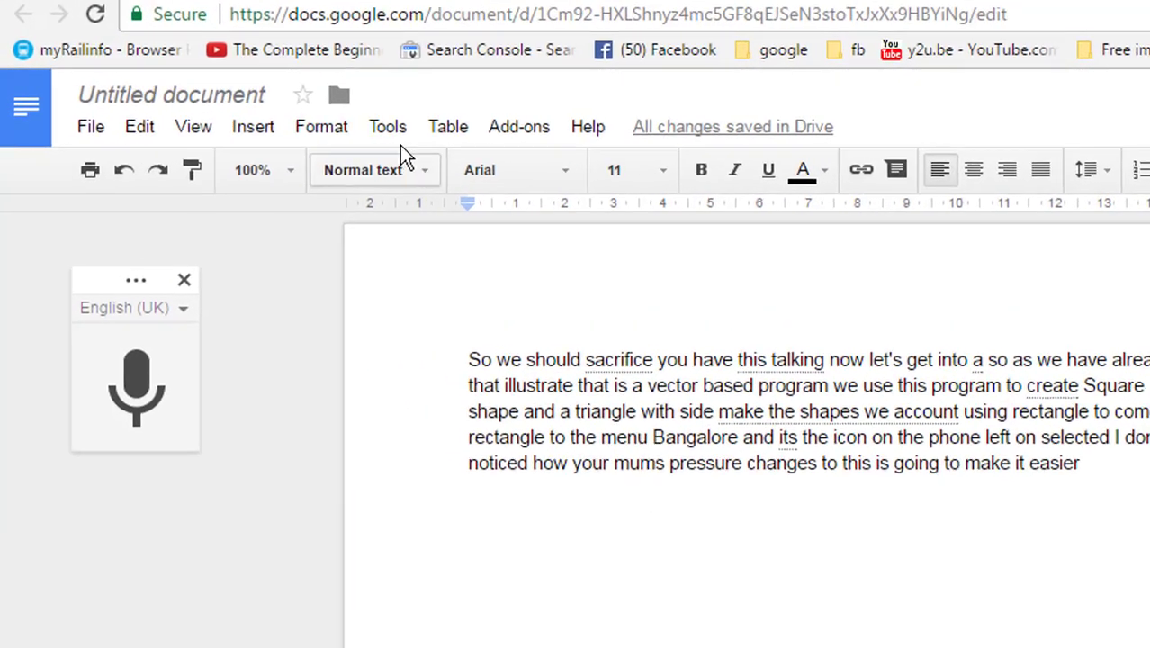
left_click(396, 133)
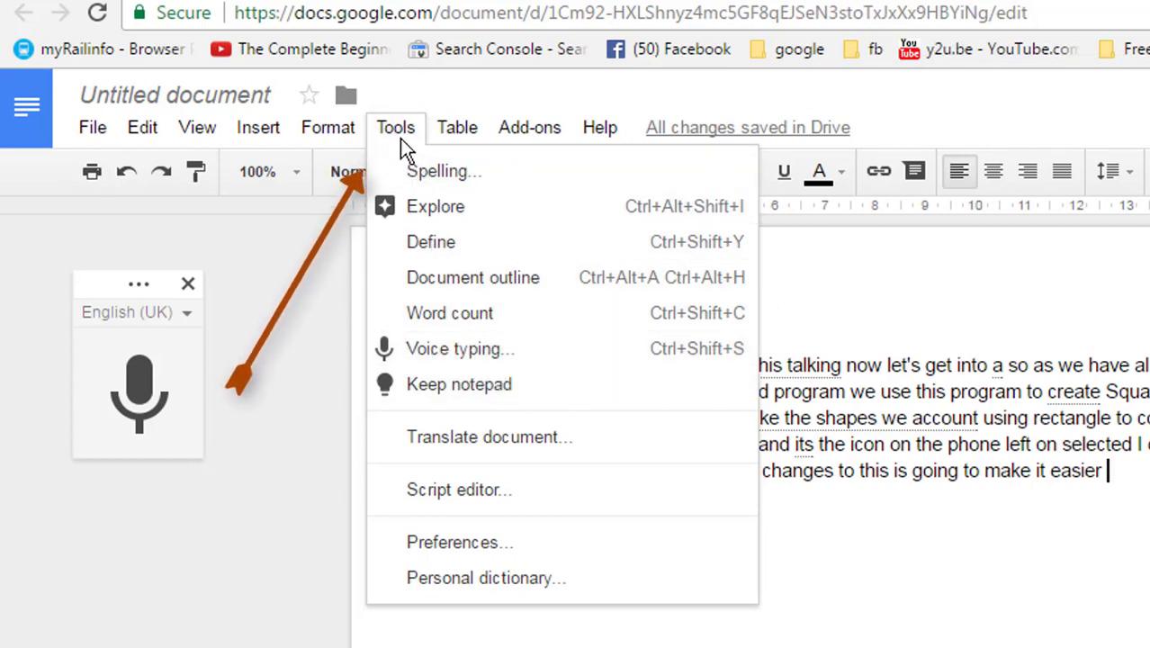
left_click(502, 354)
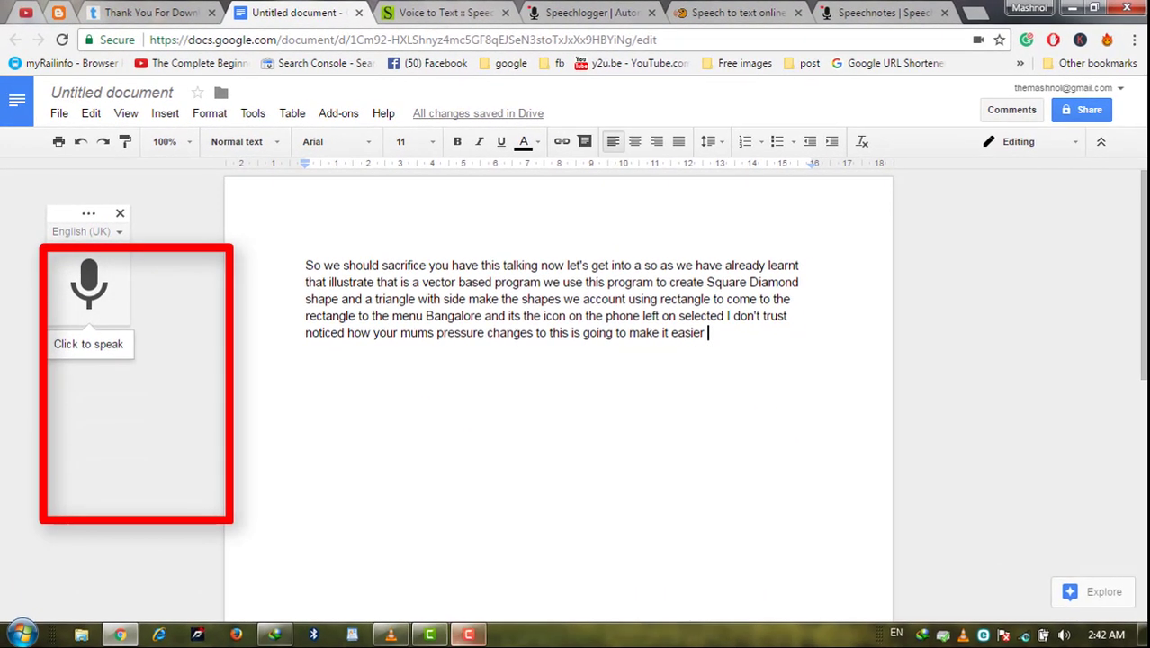
Step: Start Google Docs voice typing so the VLC audio is transcribed after the existing paragraph
left_click(392, 636)
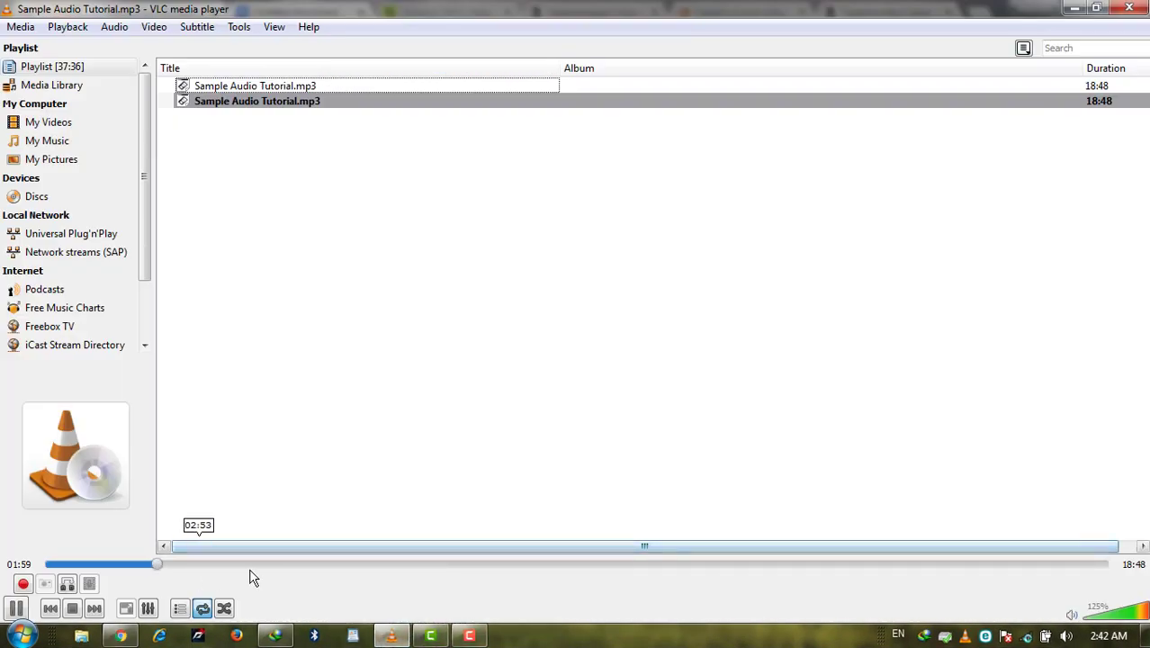
left_click(1083, 8)
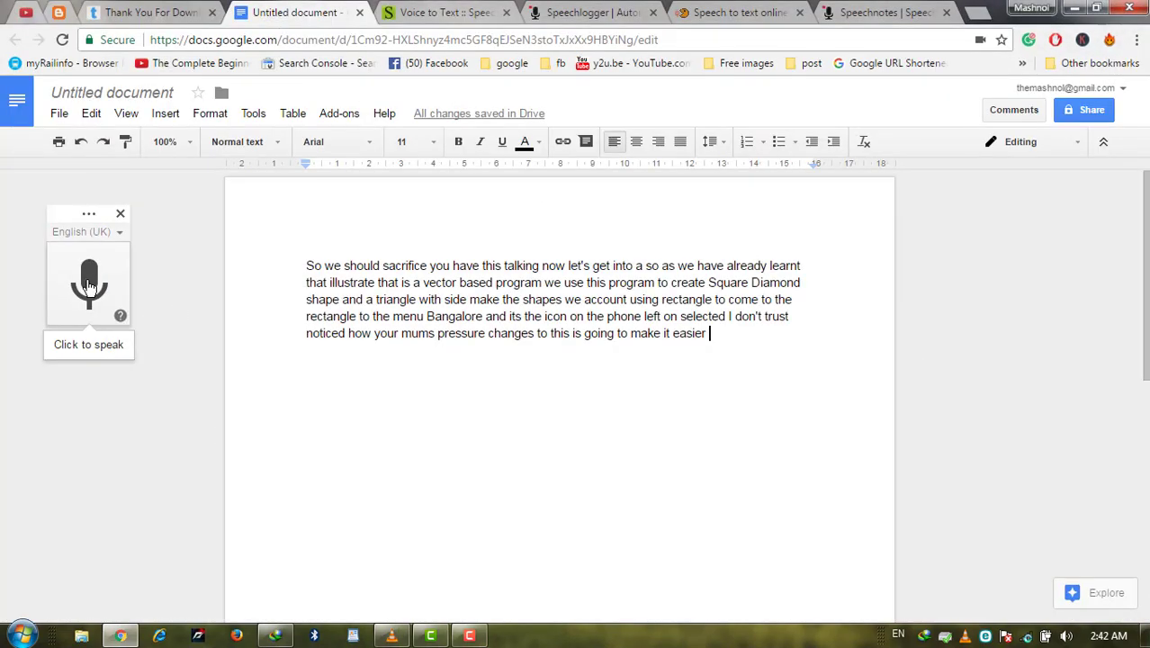
left_click(88, 286)
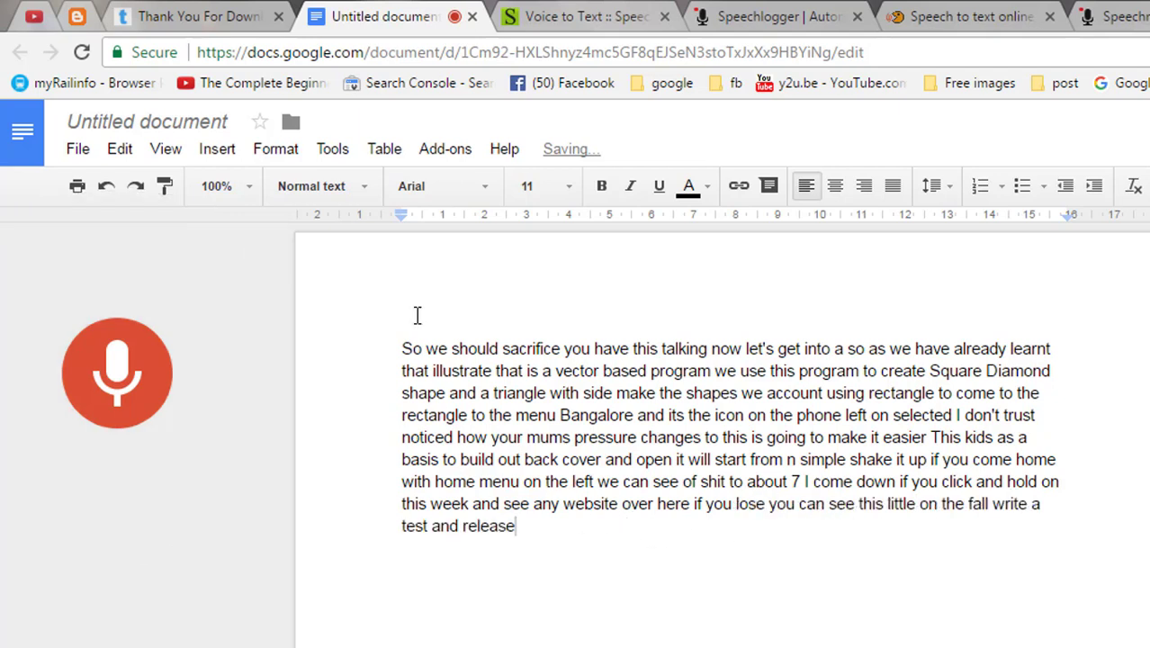
Step: Start SpeechTexter dictation in English (United States) on the playing audio
left_click(535, 11)
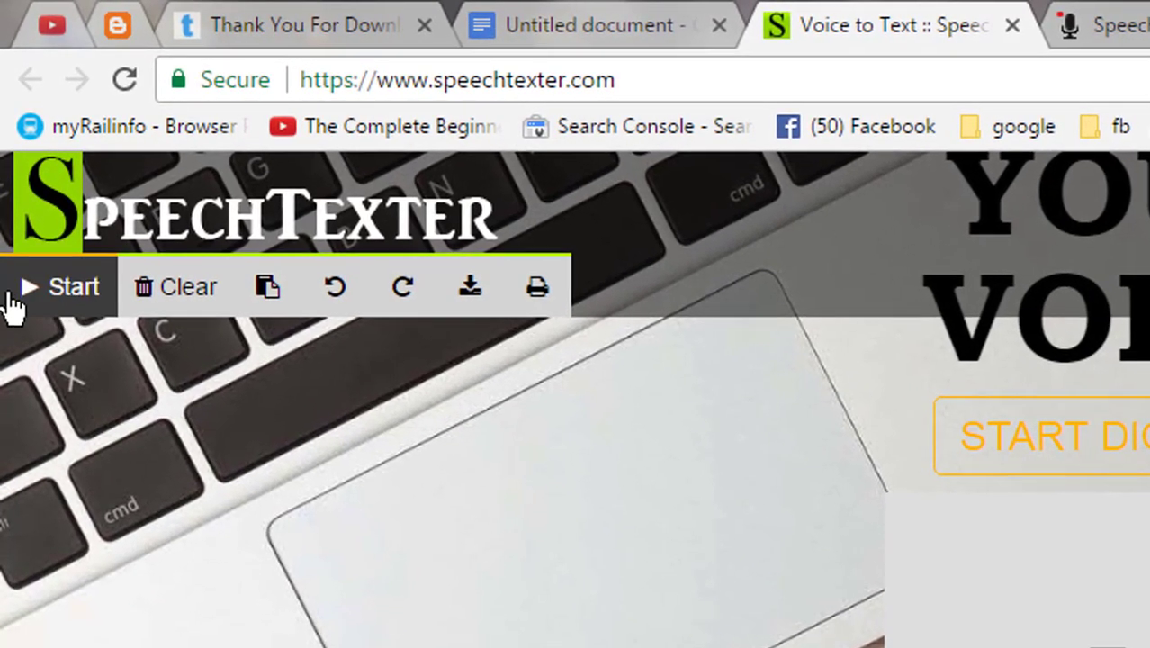
left_click(38, 287)
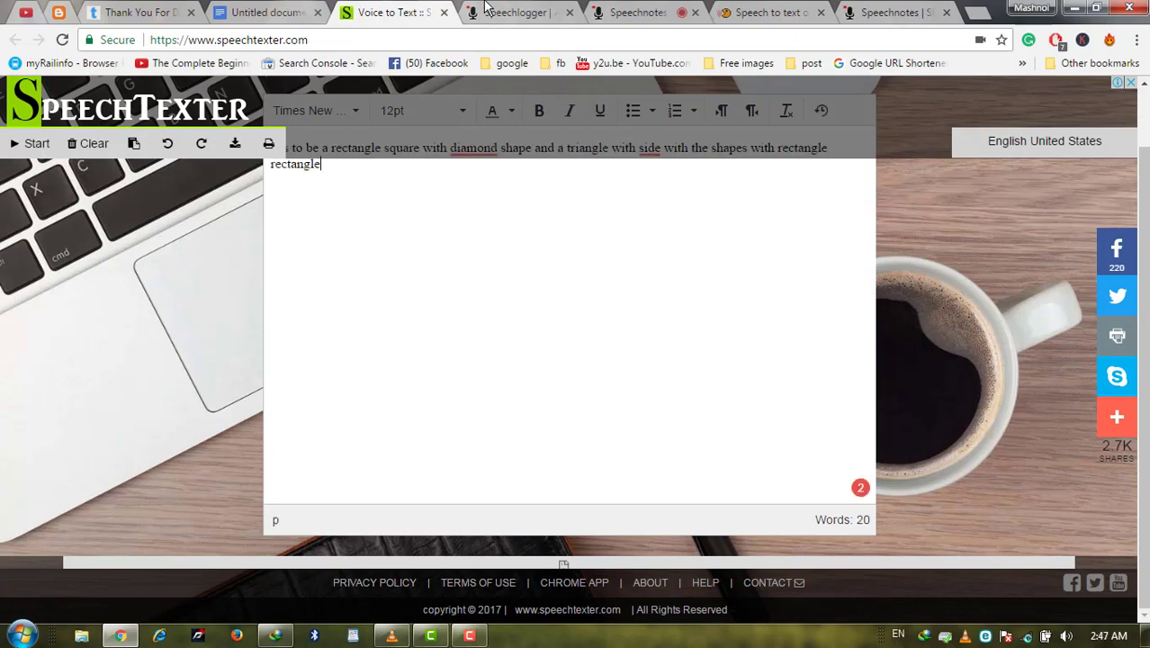
Step: Record the audio in Speechlogger until it reads 'I'm going to take the selection', then stop
left_click(486, 11)
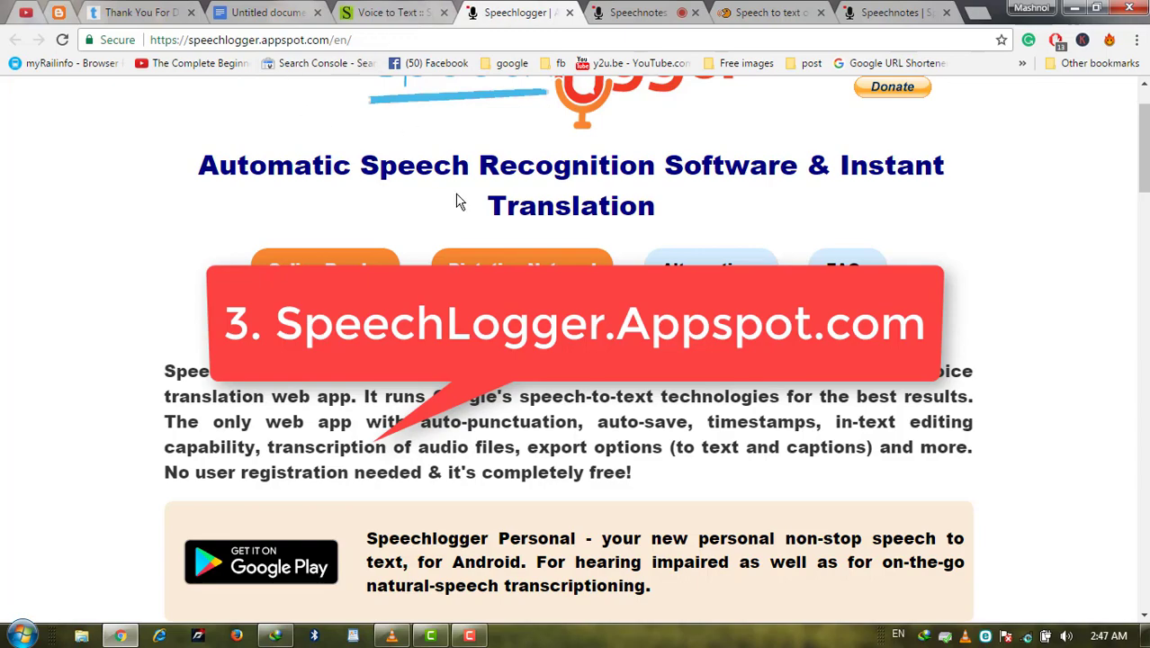
scroll(457, 201, "down", 6)
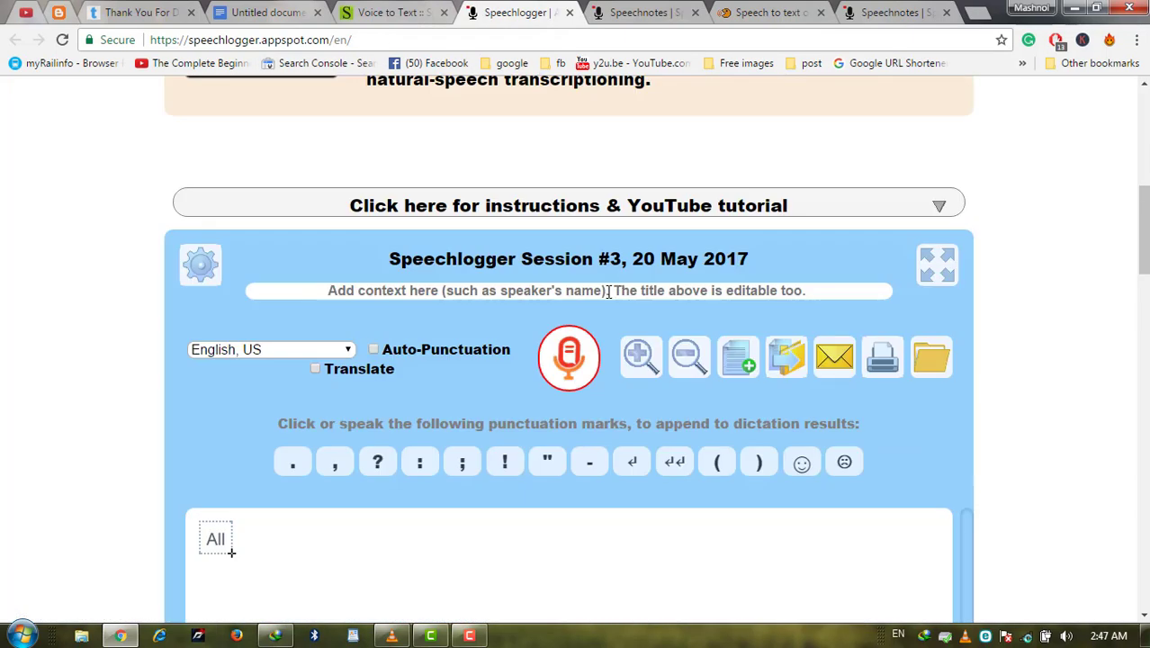
scroll(594, 266, "down", 2)
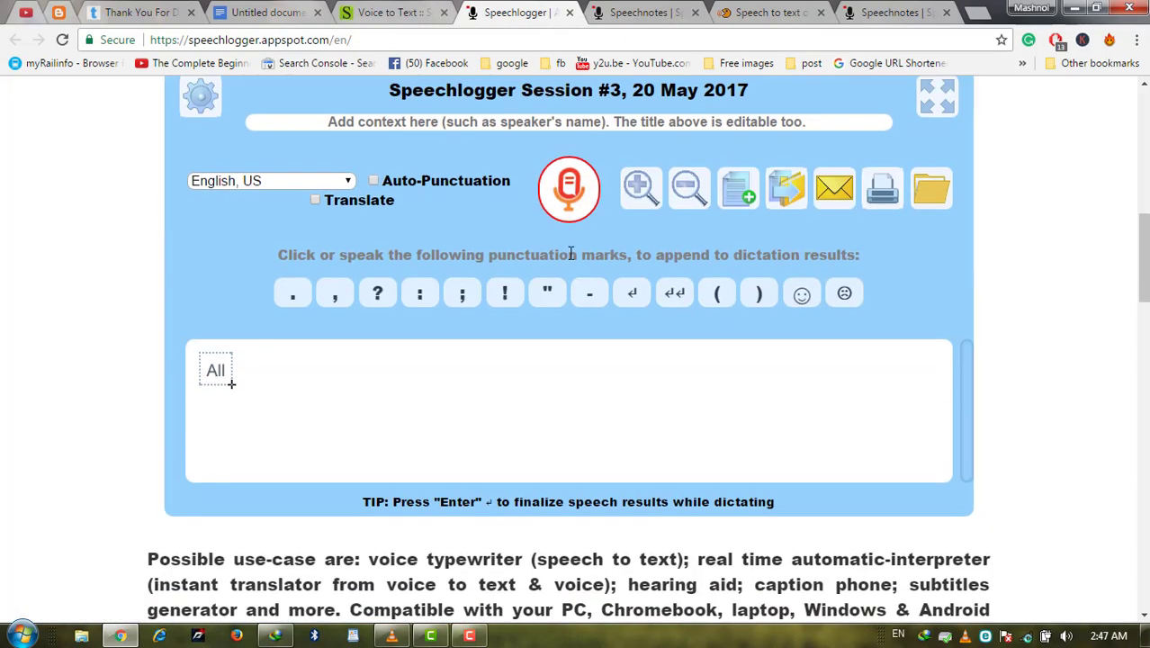
left_click(572, 206)
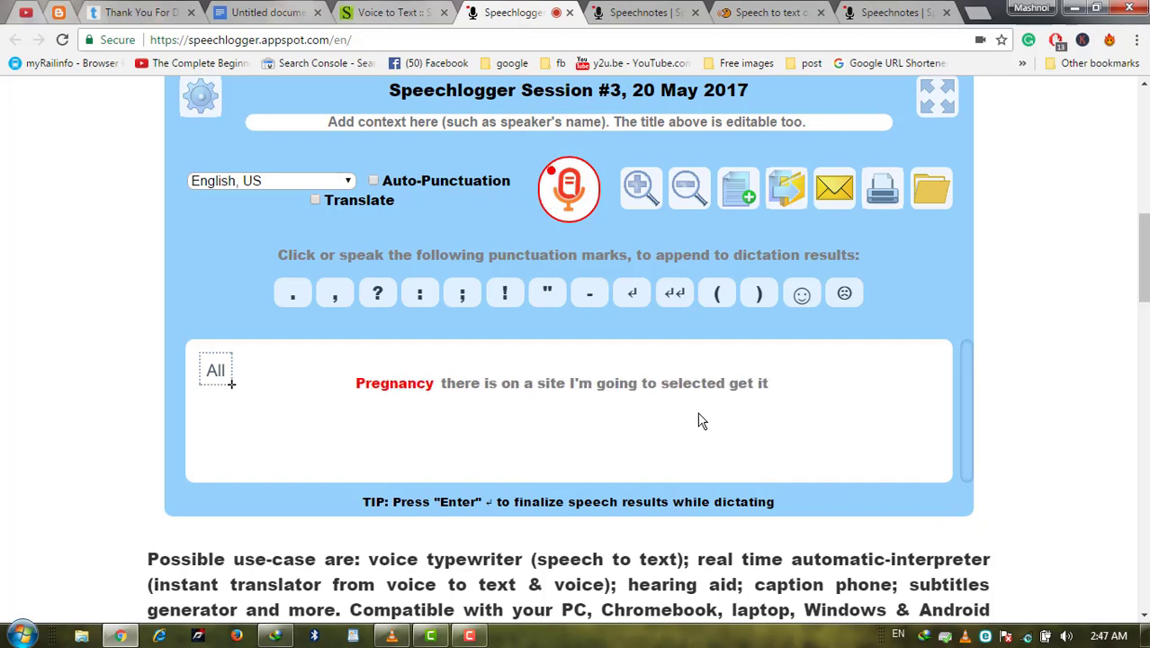
left_click(568, 211)
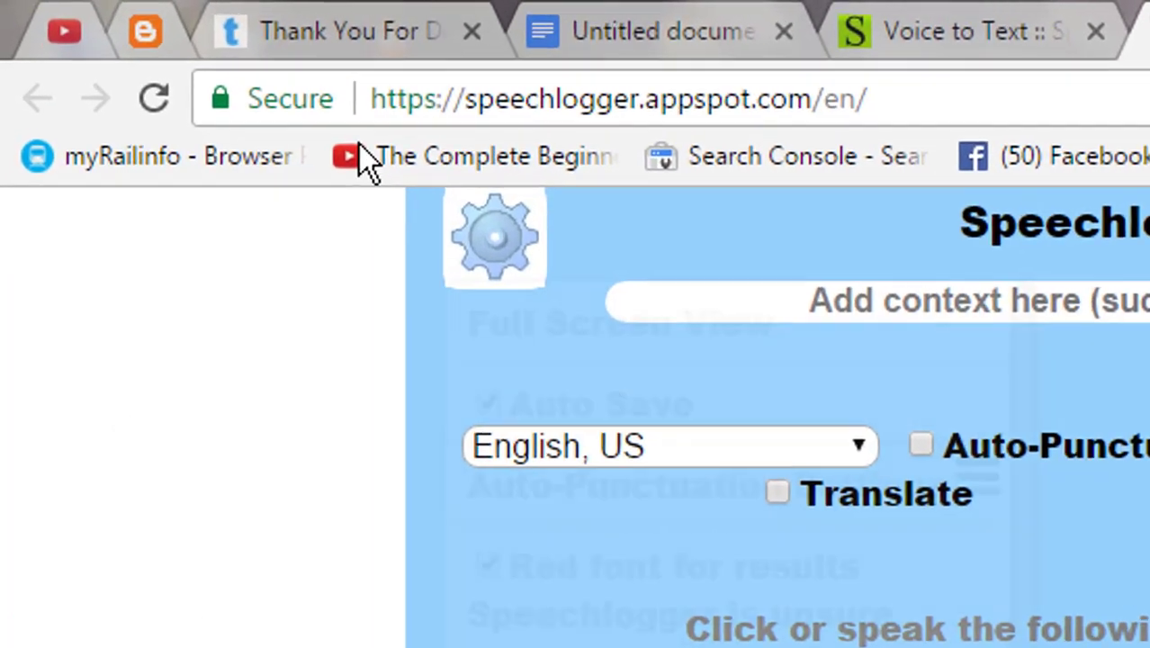
Step: Set Speechlogger's microphone permission to Always allow on this site
left_click(274, 103)
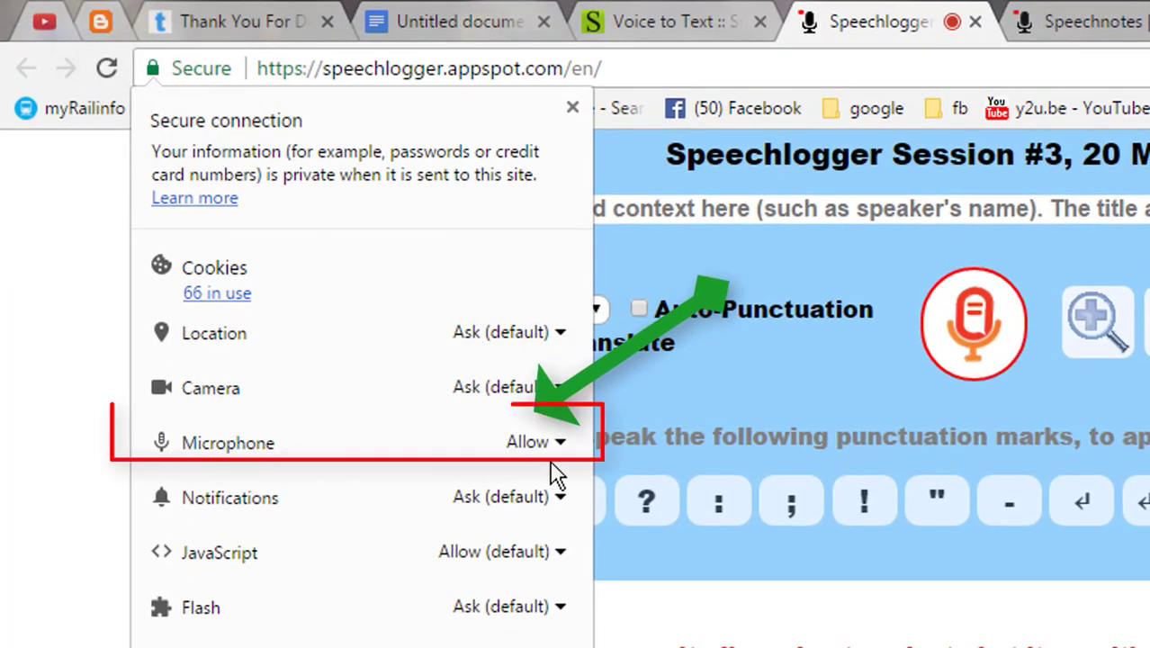
left_click(544, 446)
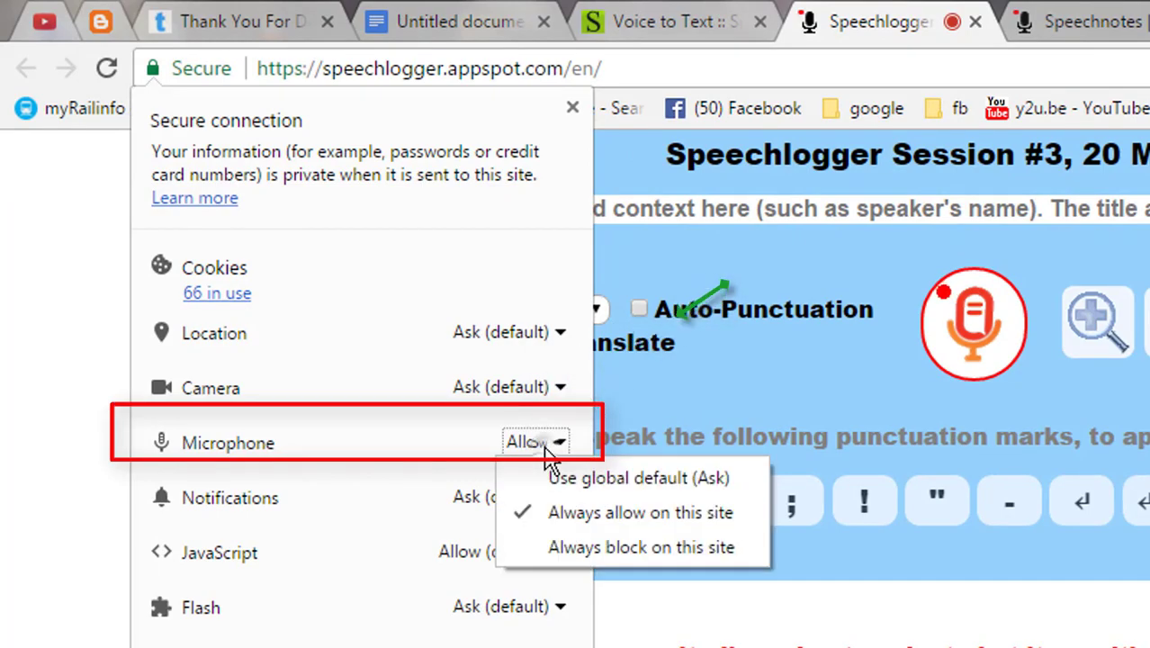
left_click(854, 554)
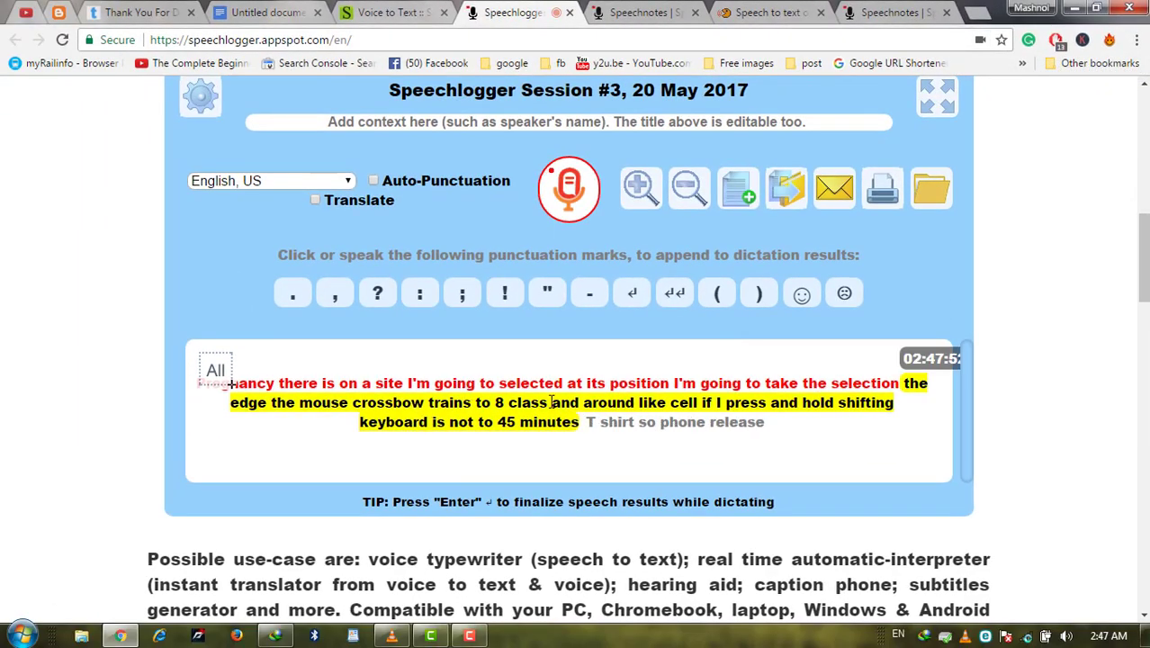
Step: Review Speechlogger's transcript ending 't-shirt so phone release', then bring up Speechnotes
scroll(800, 439, "down", 3)
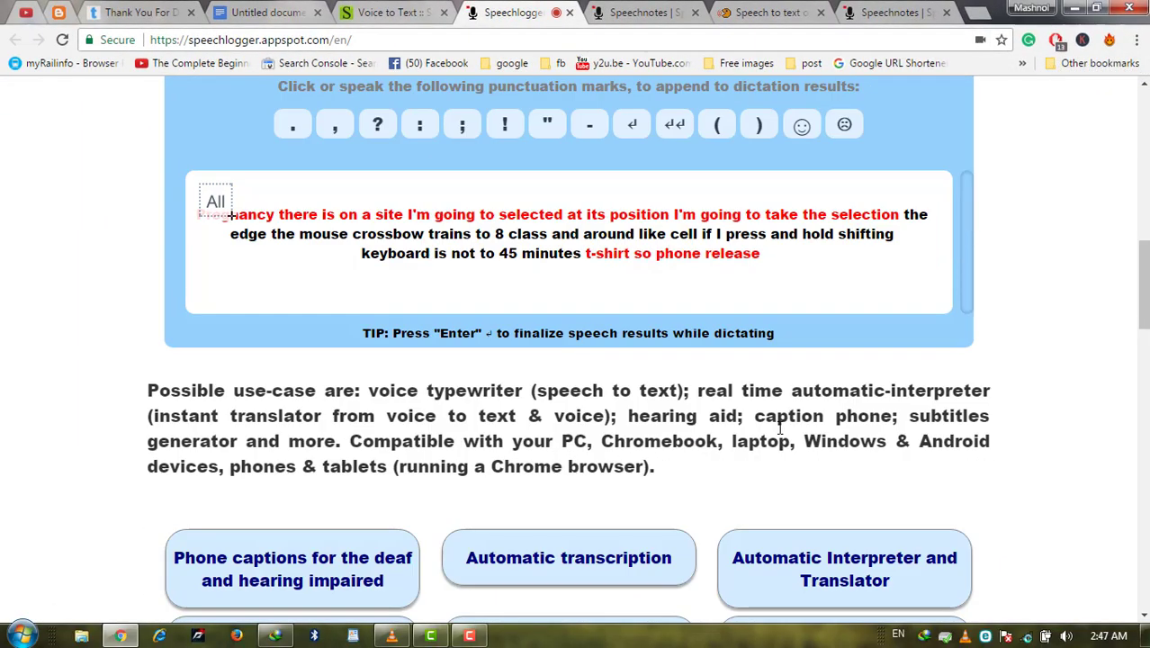
scroll(779, 432, "down", 2)
scroll(636, 291, "up", 8)
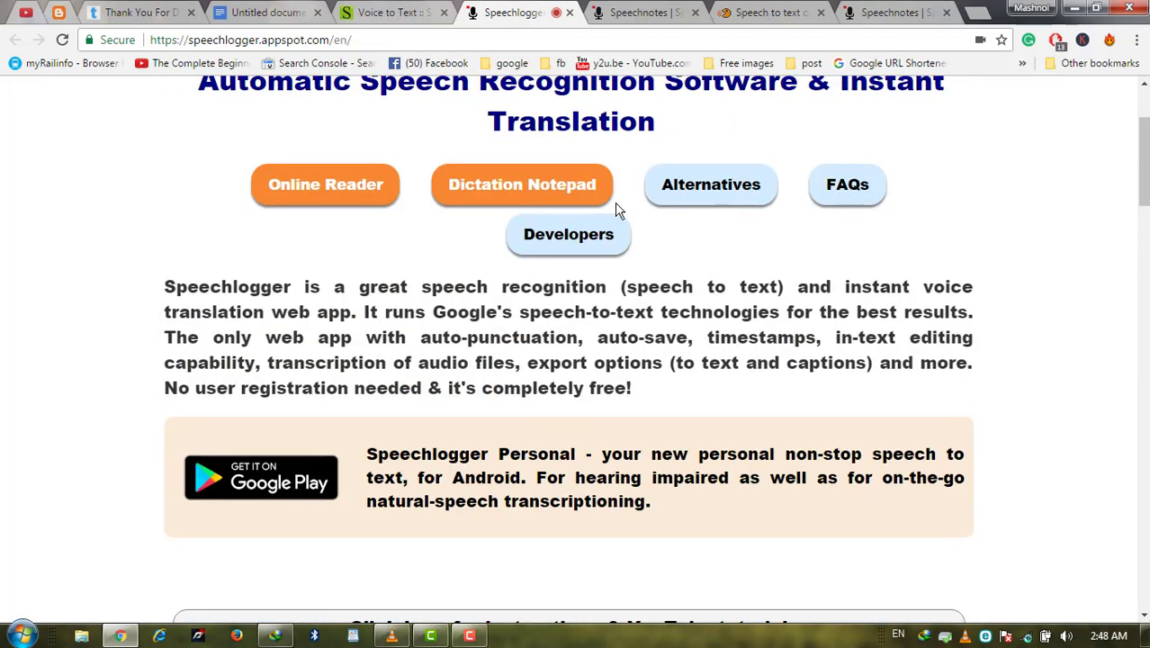
left_click(644, 6)
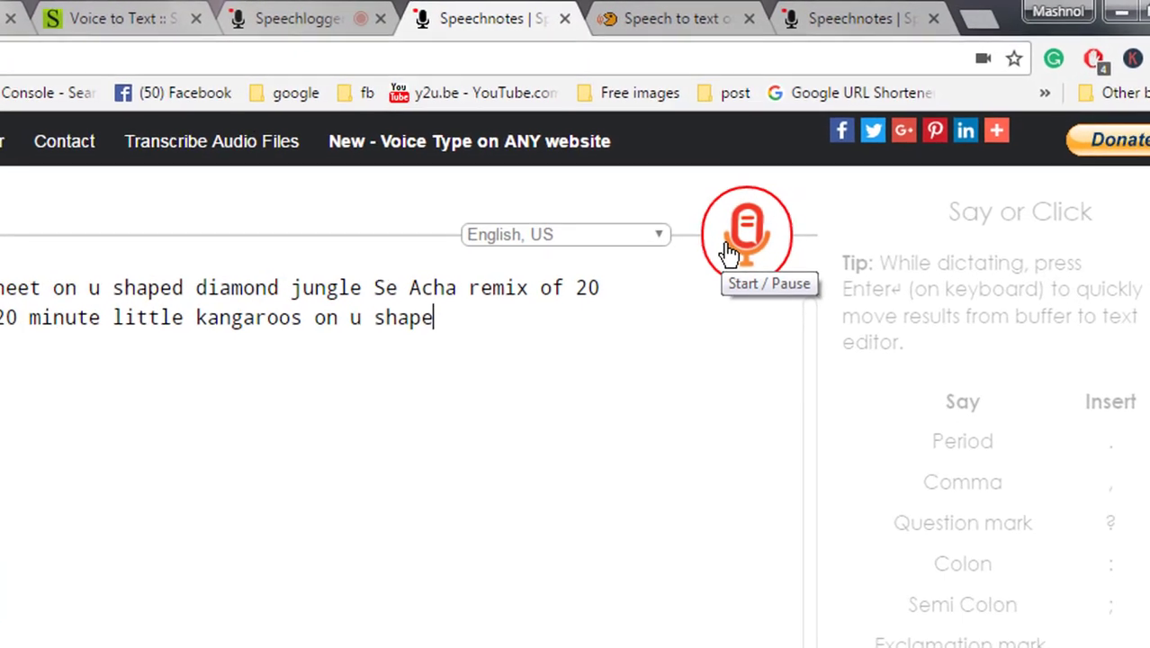
Step: Start Speechnotes dictation into Note_7, then bring up the speechpad.pw page
left_click(818, 164)
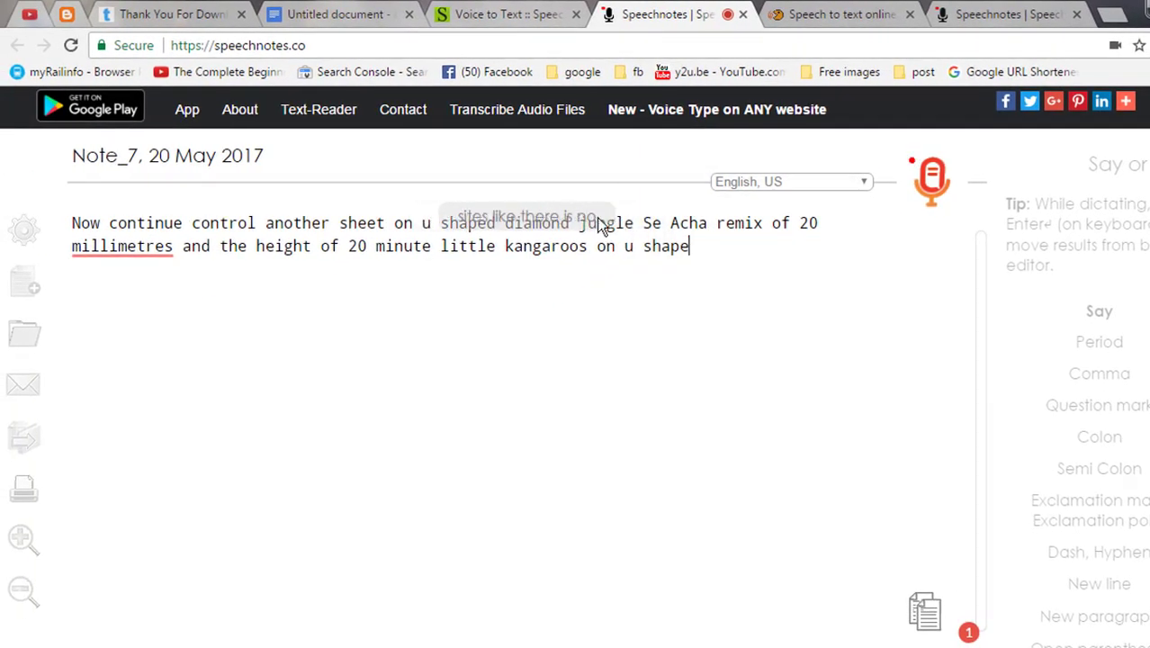
left_click(779, 11)
Step: Open Speechpad.pw's + Transcription panel for audio and video files, with HTML5 audio selected
left_click(780, 45)
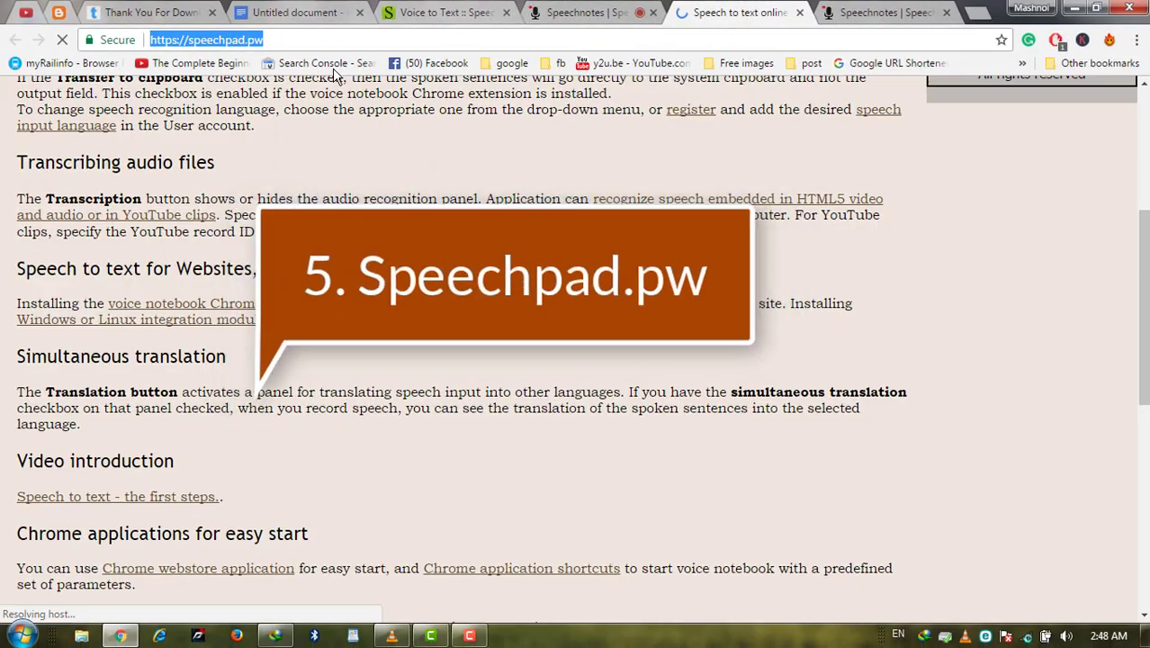
scroll(487, 209, "up", 4)
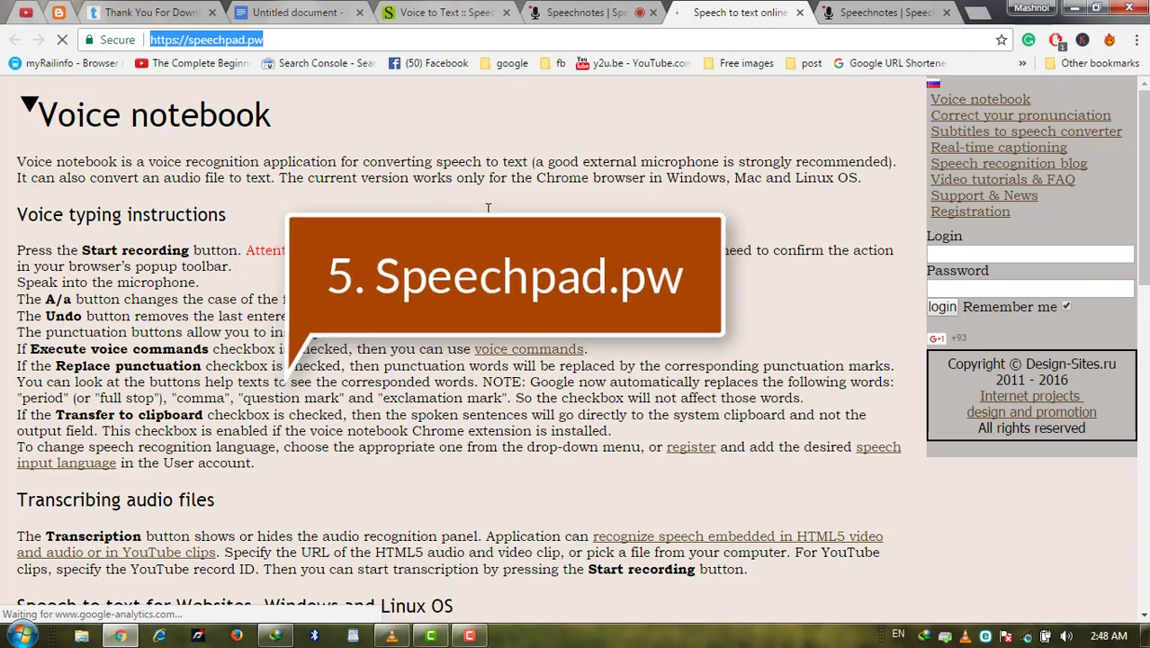
scroll(487, 210, "down", 10)
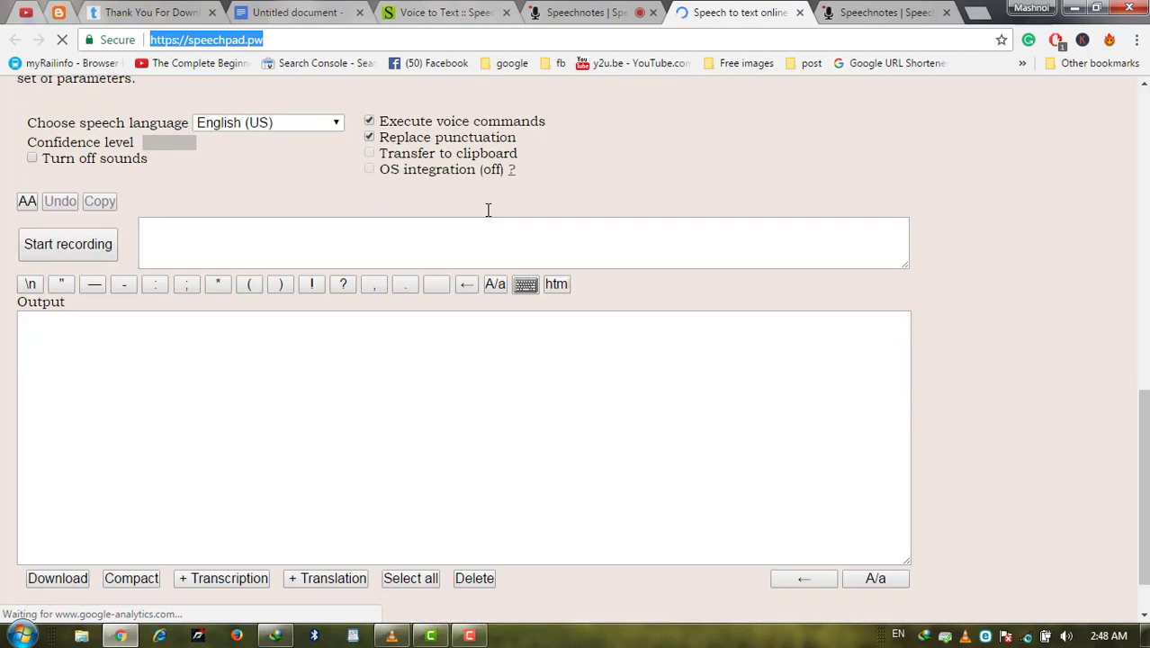
scroll(488, 209, "up", 4)
scroll(488, 209, "down", 3)
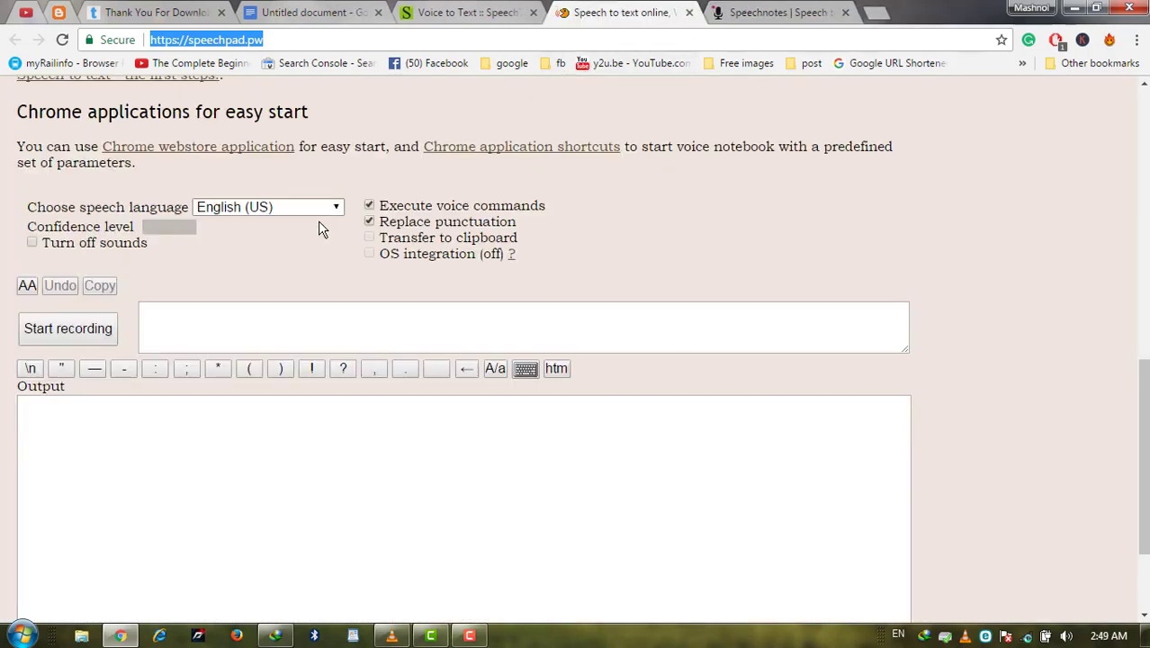
scroll(223, 256, "up", 2)
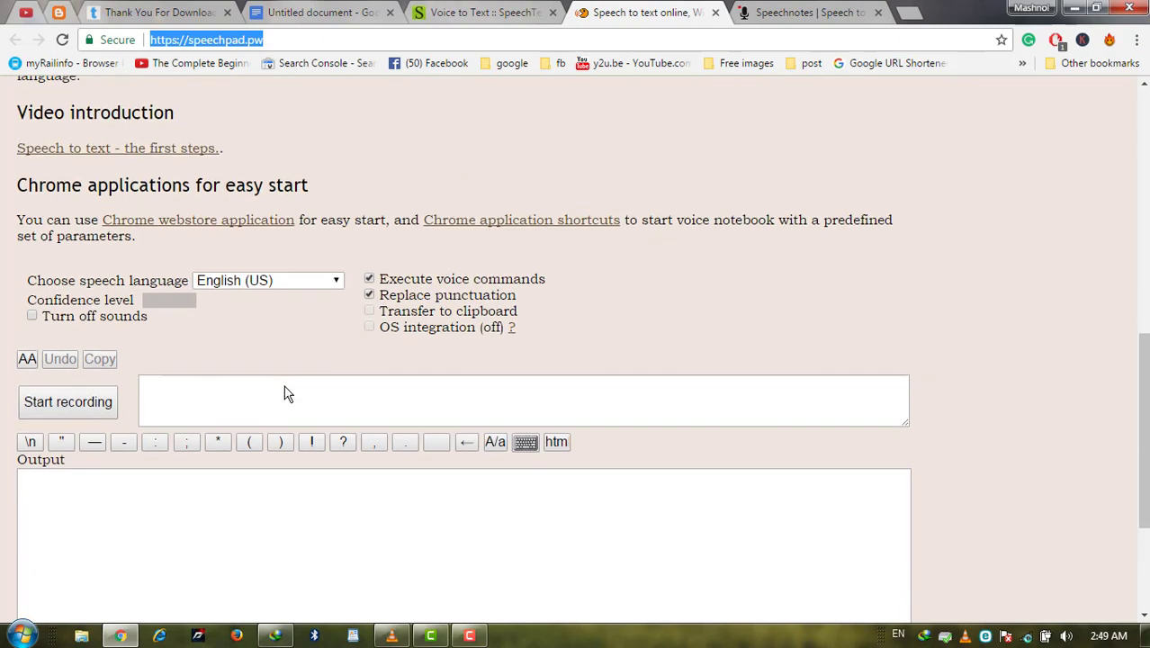
scroll(243, 394, "down", 2)
scroll(203, 395, "up", 2)
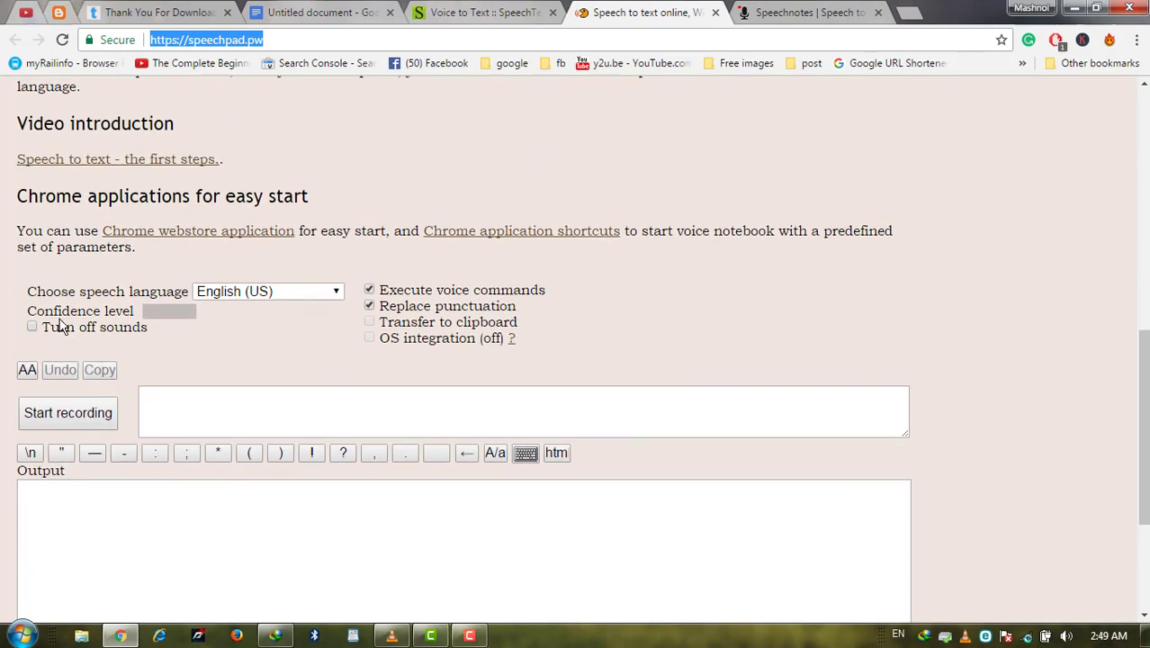
scroll(238, 347, "up", 5)
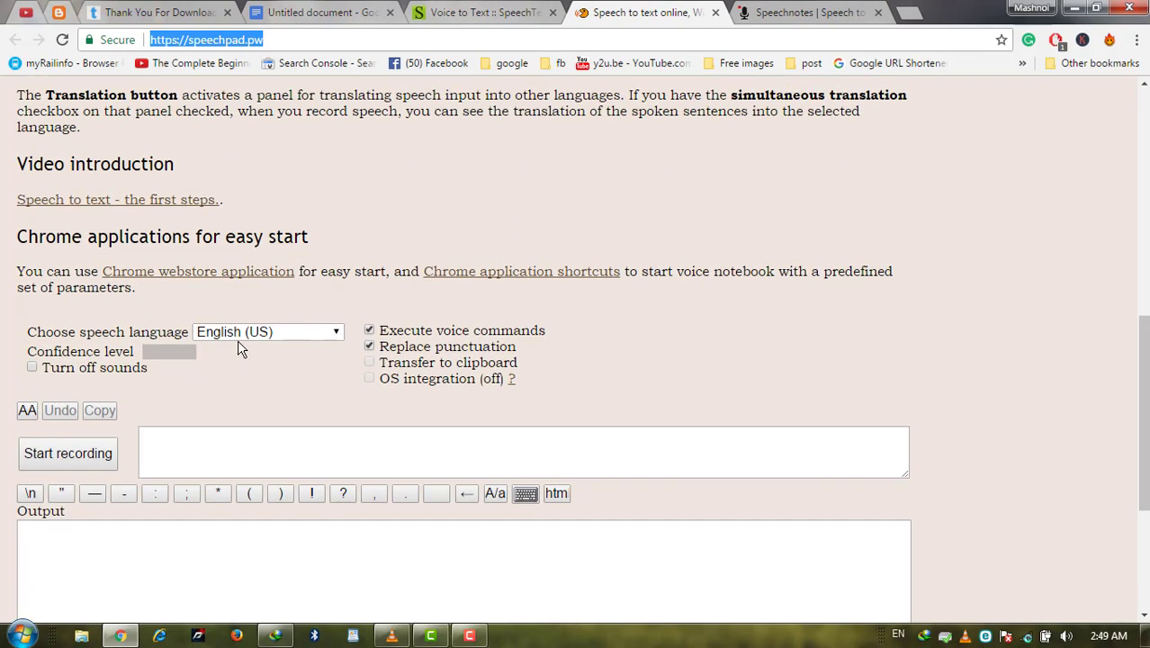
scroll(396, 9, "down", 5)
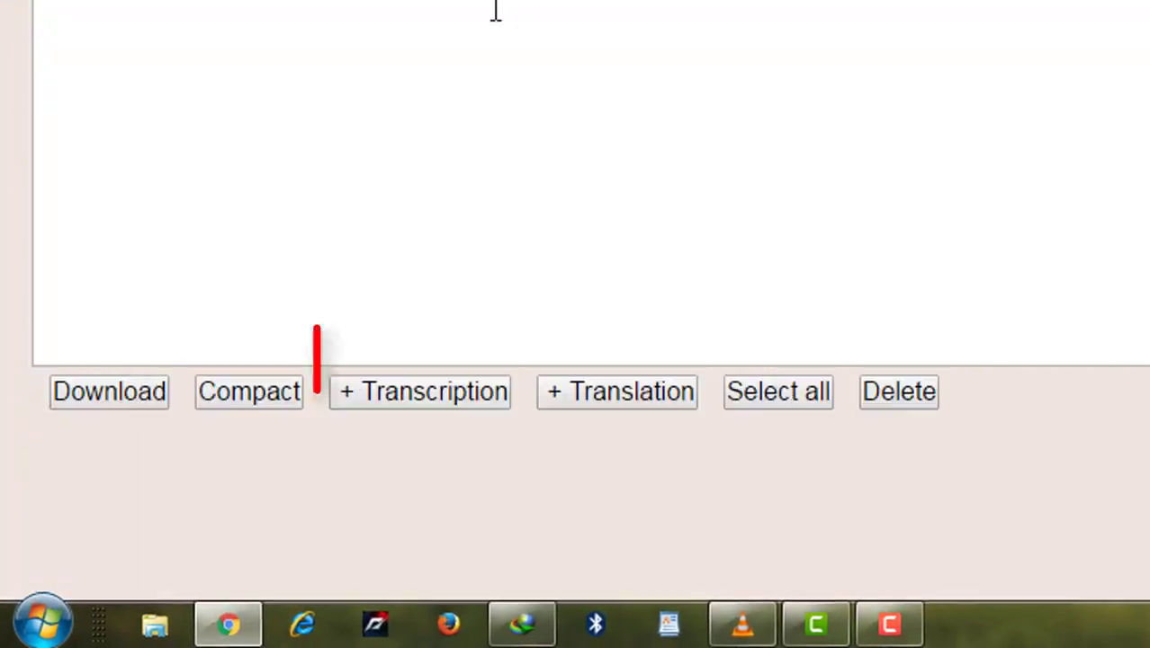
left_click(434, 405)
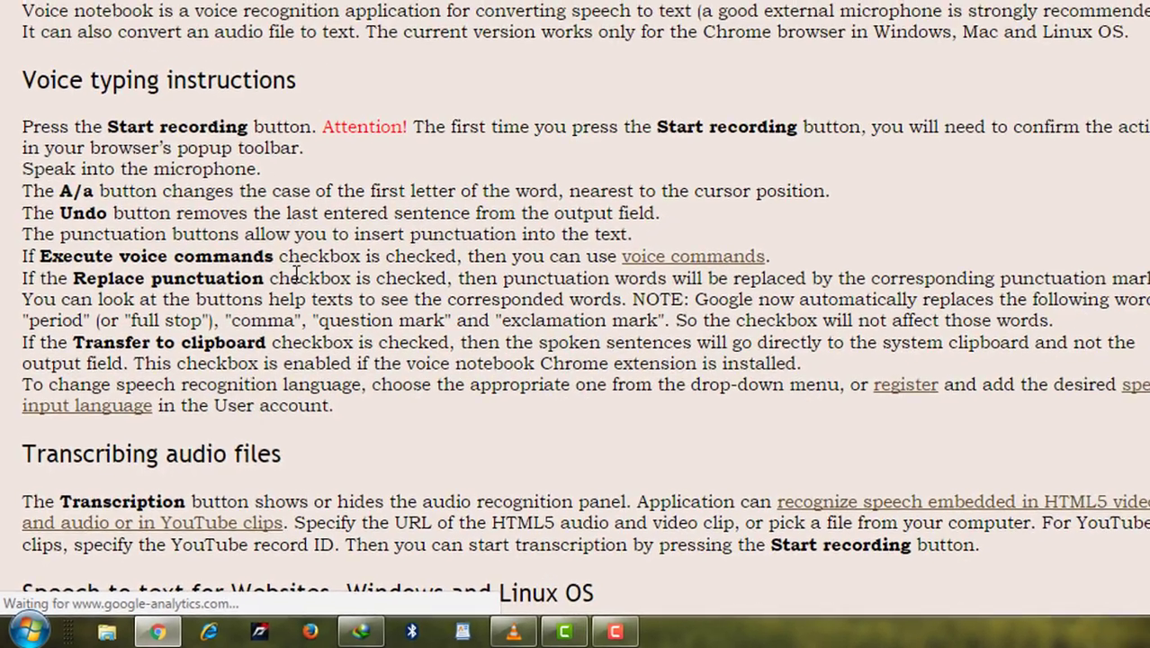
scroll(297, 274, "down", 10)
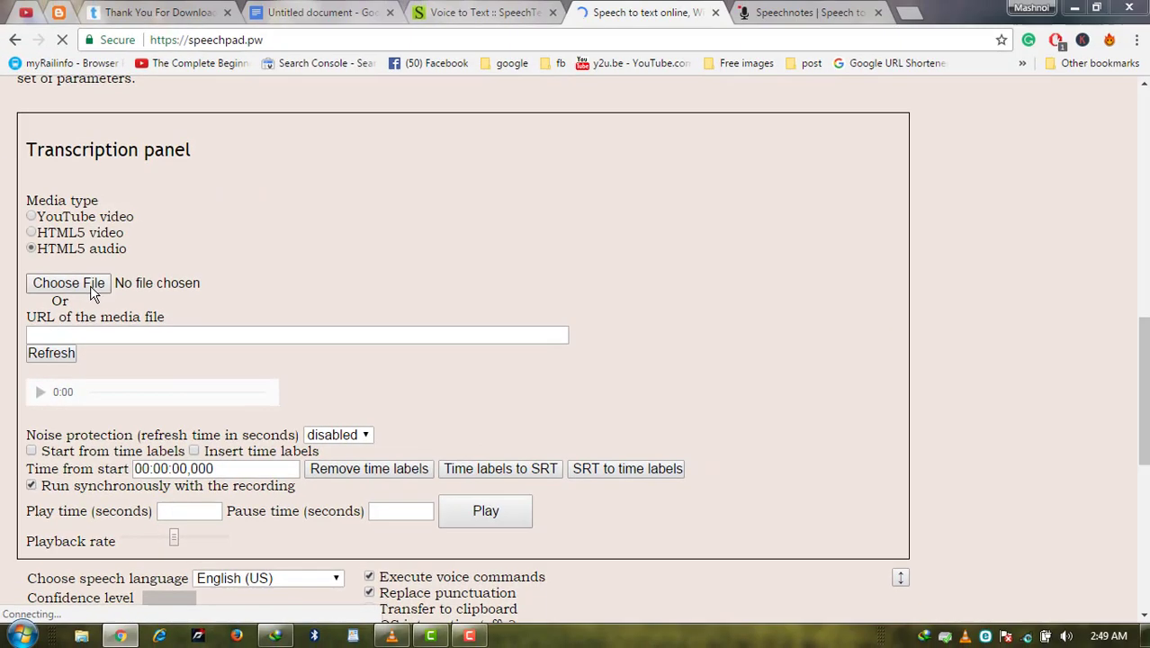
Step: Load the Random Video mp3 into the Speechpad.pw transcription player (4:21 long)
left_click(90, 286)
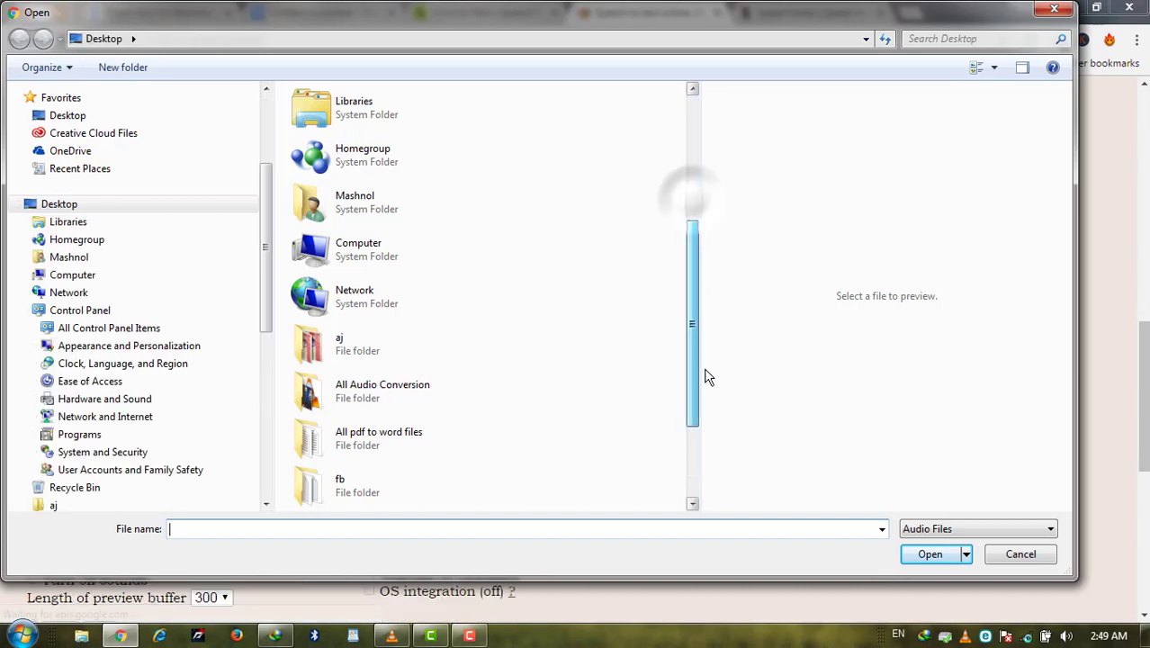
left_click_drag(692, 385, 689, 446)
left_click(405, 364)
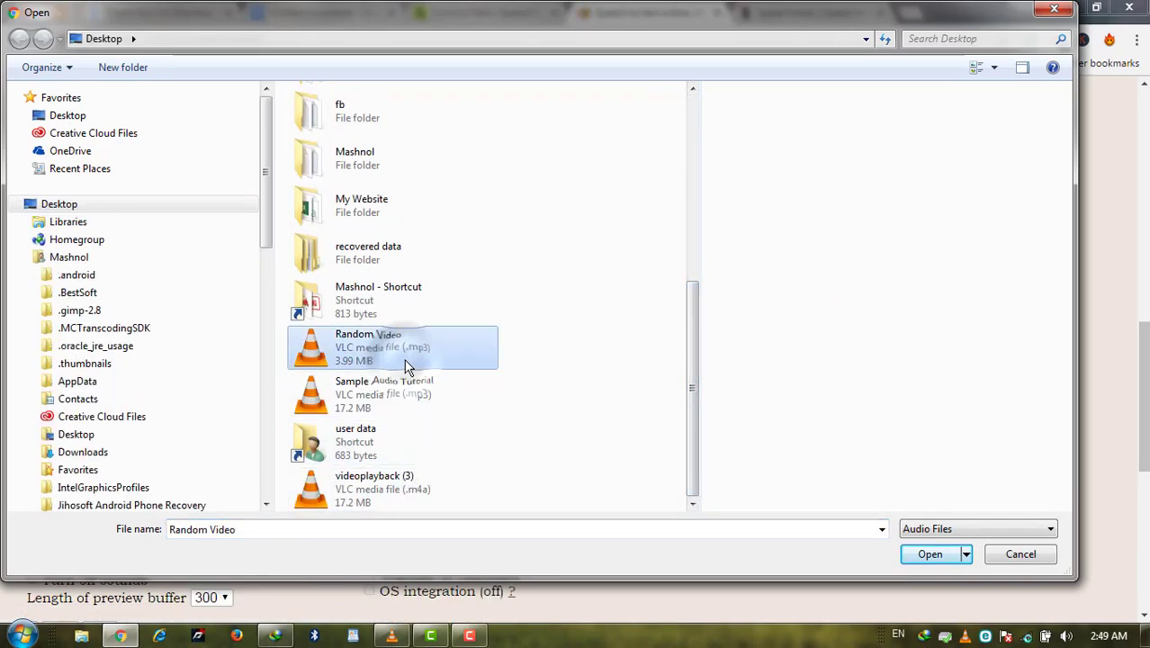
double_click(407, 365)
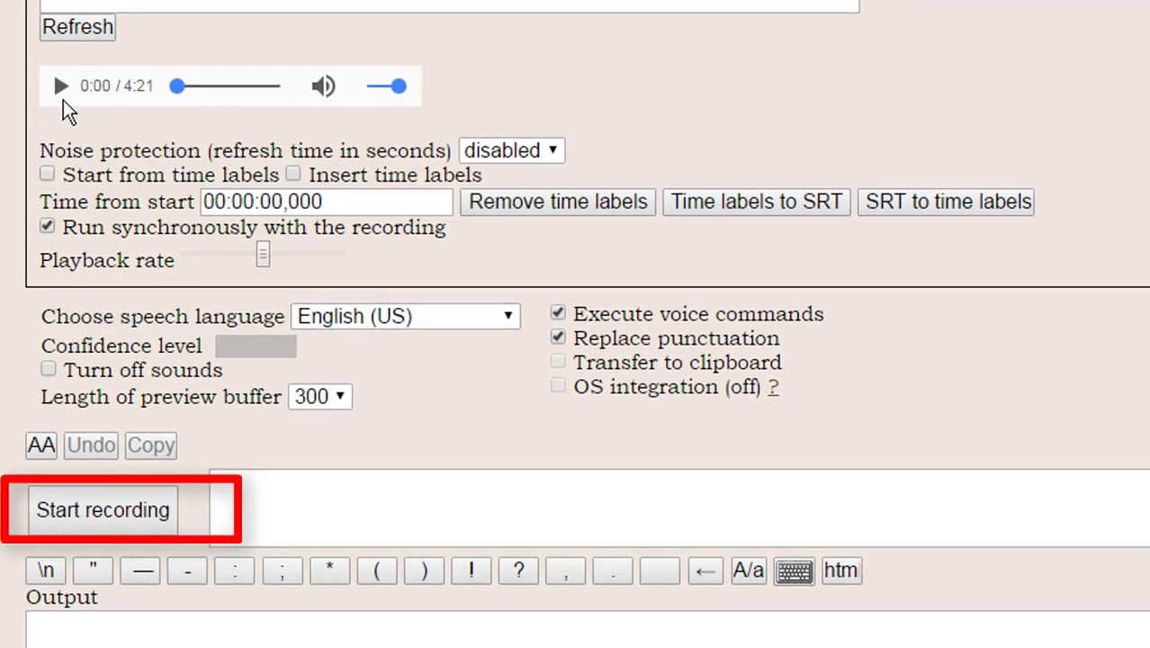
Step: Start recording in Speechpad.pw so the Random Video audio plays and is transcribed
left_click(135, 506)
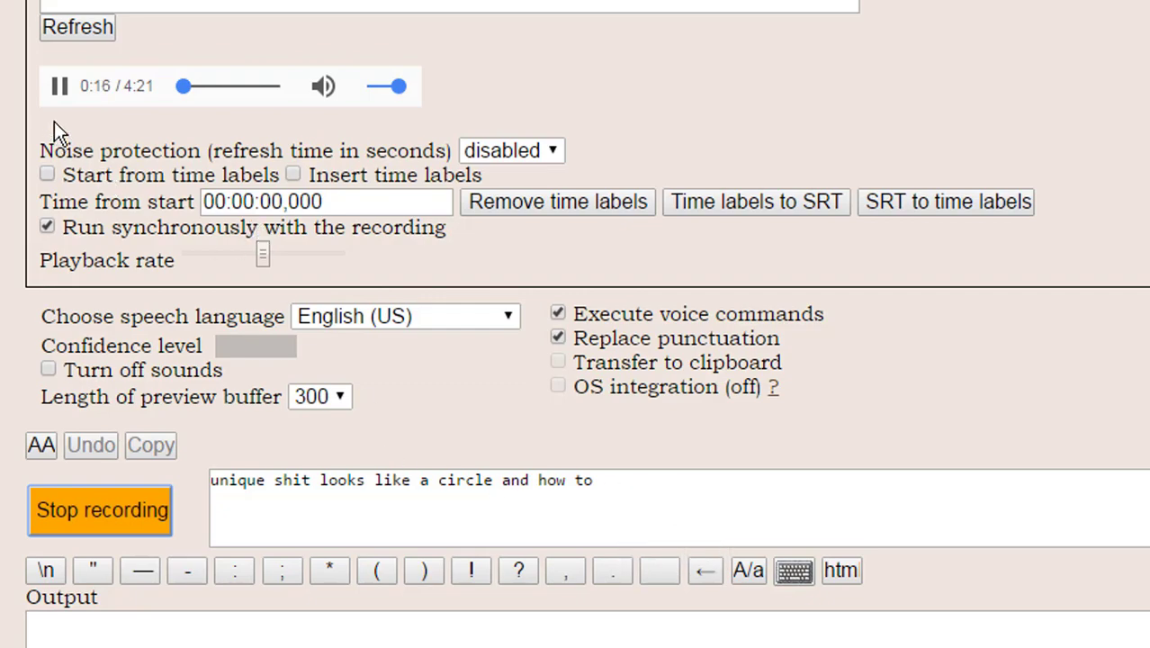
Step: Start Speechpad.pw live recognition of the playing audio, then switch to the Speechnotes tab
scroll(540, 180, "up", 10)
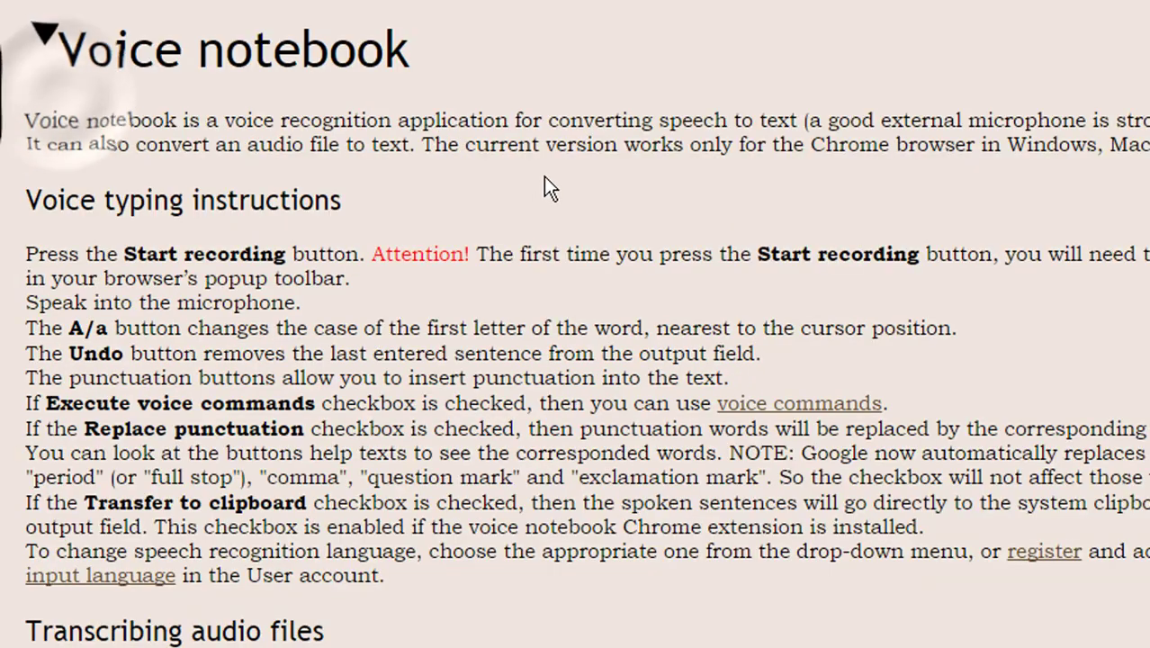
scroll(543, 175, "down", 10)
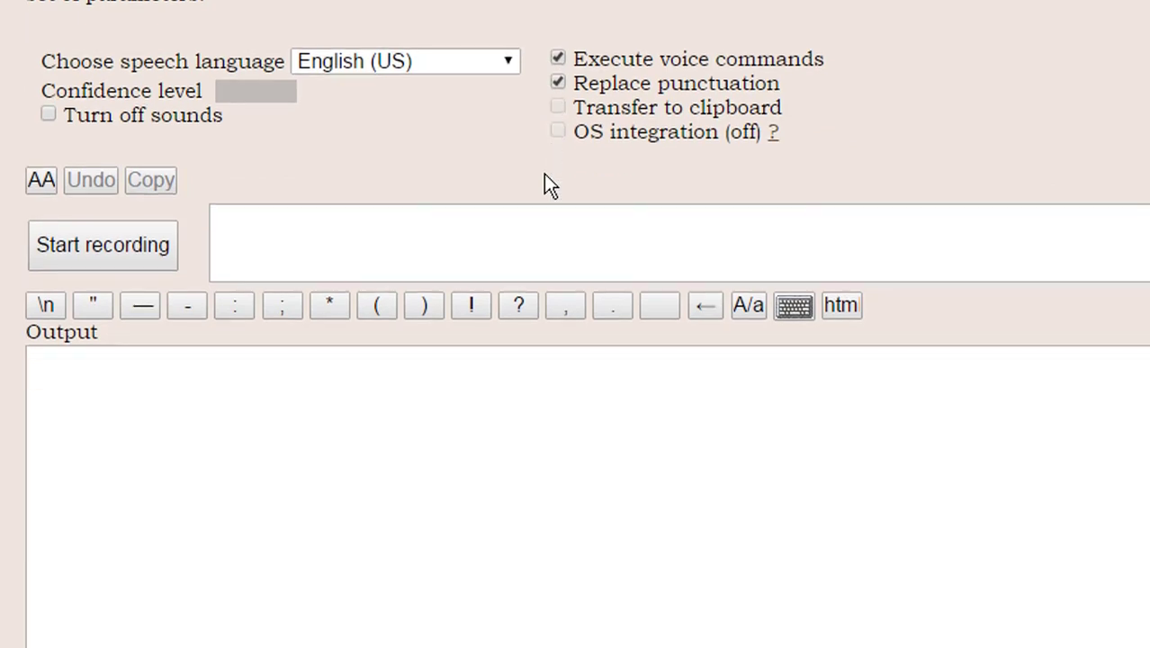
left_click(123, 243)
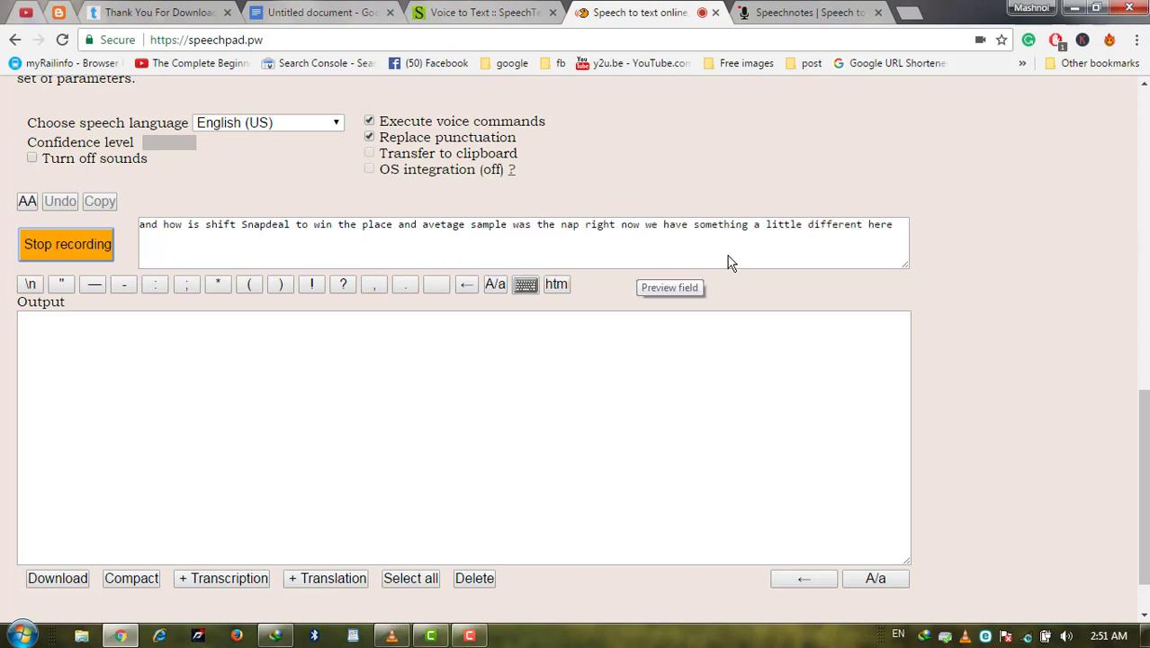
key("ctrl+Tab")
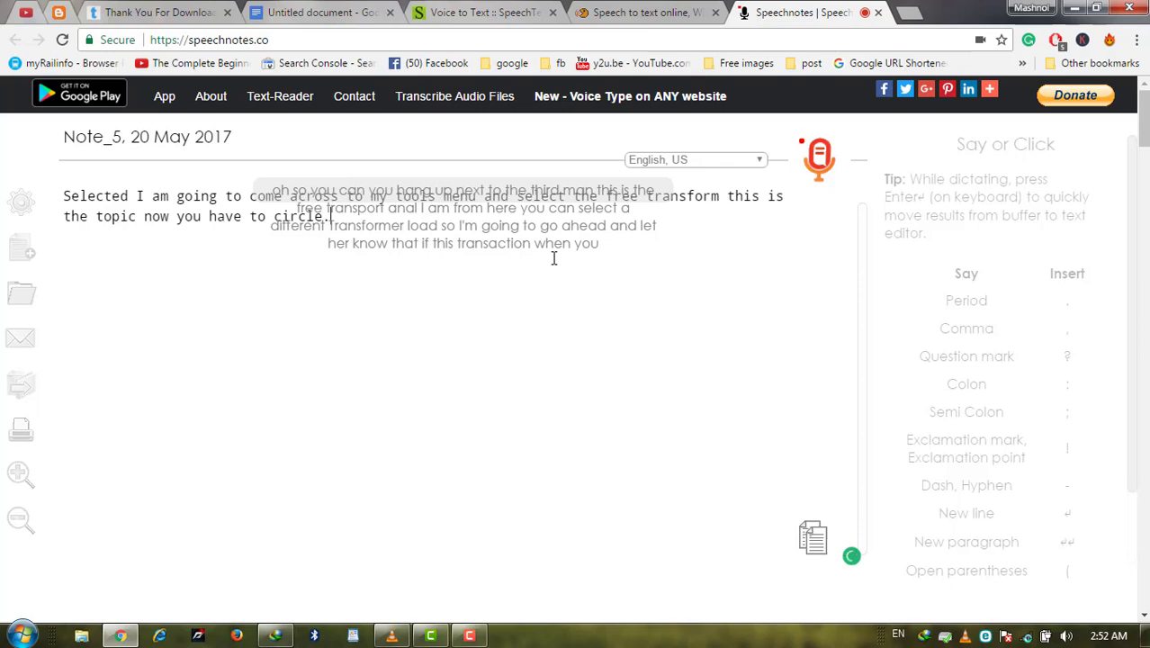